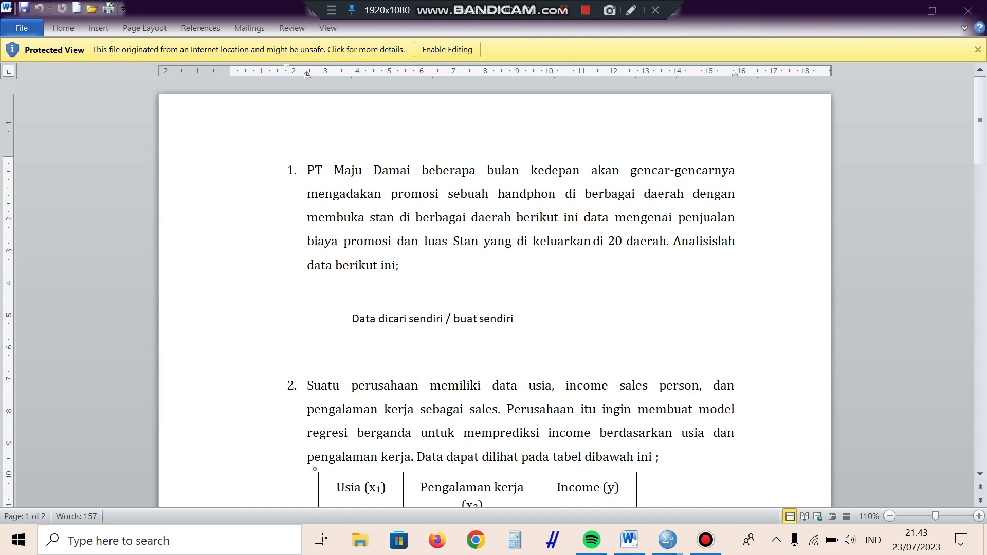
- Switch to the SPSS data editor and review the names of the four defined variables
mouse_move(667, 540)
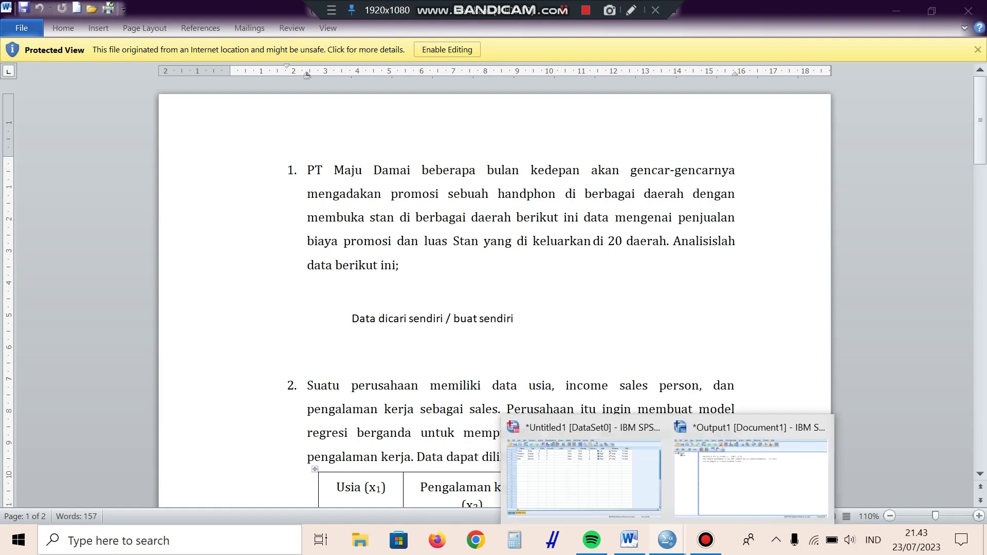
left_click(584, 475)
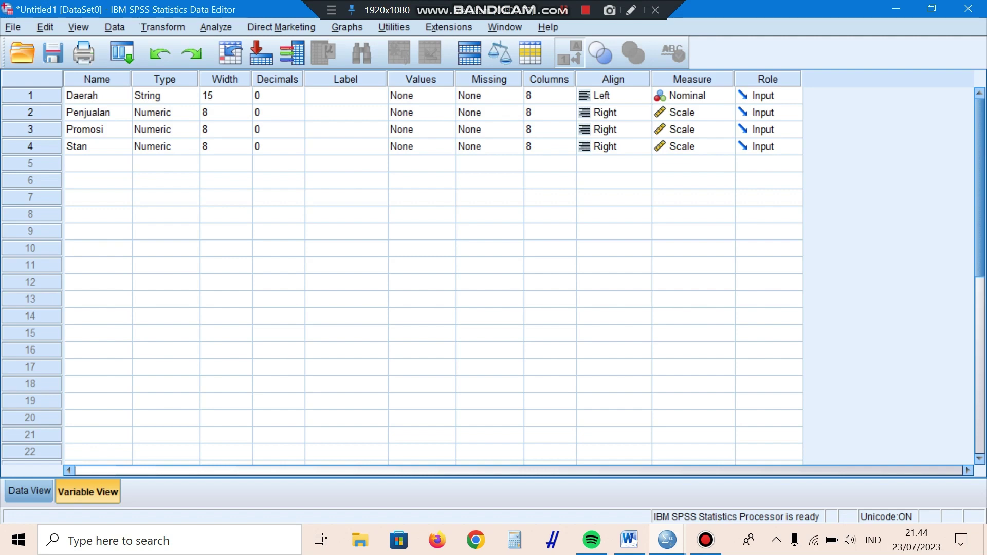
left_click(97, 96)
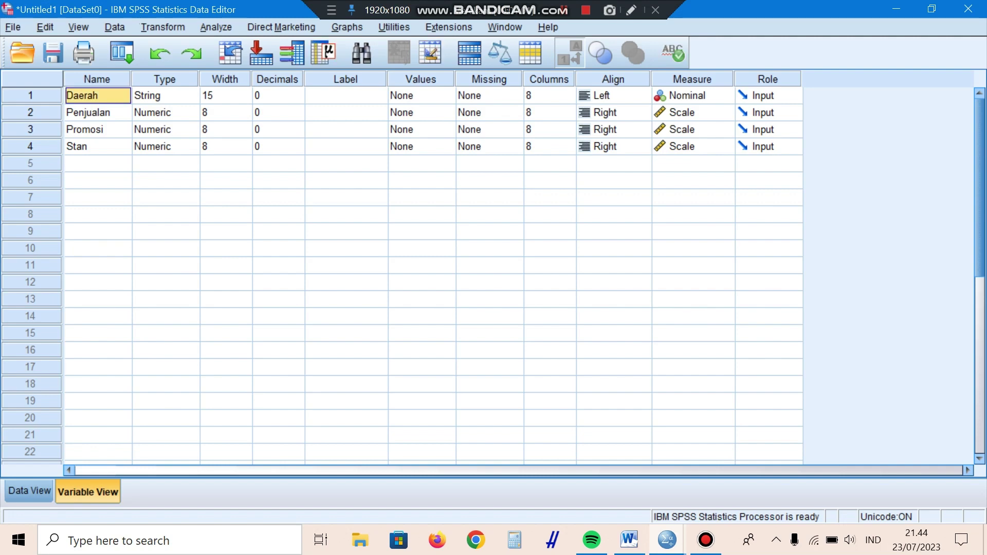
key("Down")
key("Down")
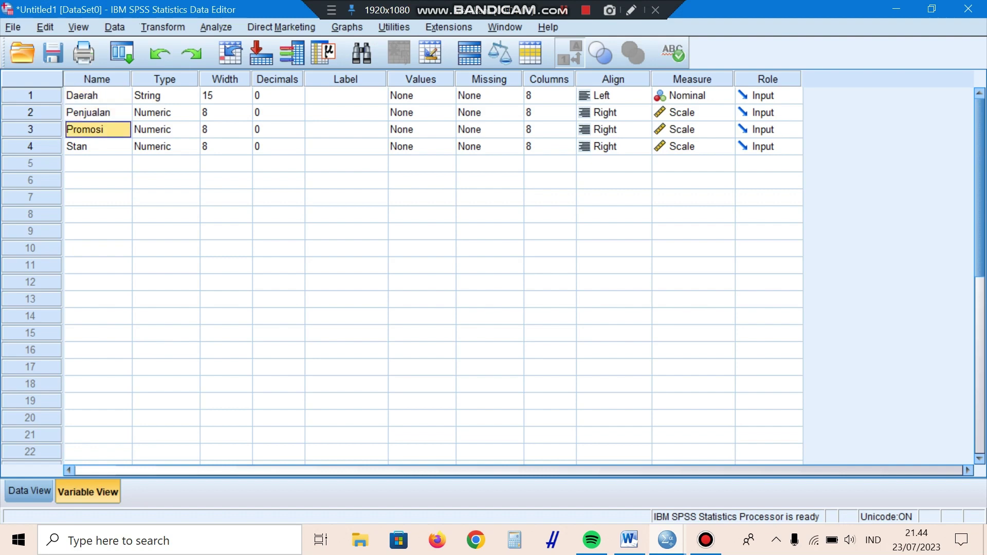
key("Down")
key("Up")
key("Up")
key("Up")
- Review the variable definitions, including the type, width, decimals, values, missing, alignment and measure settings of Daerah
key("Right")
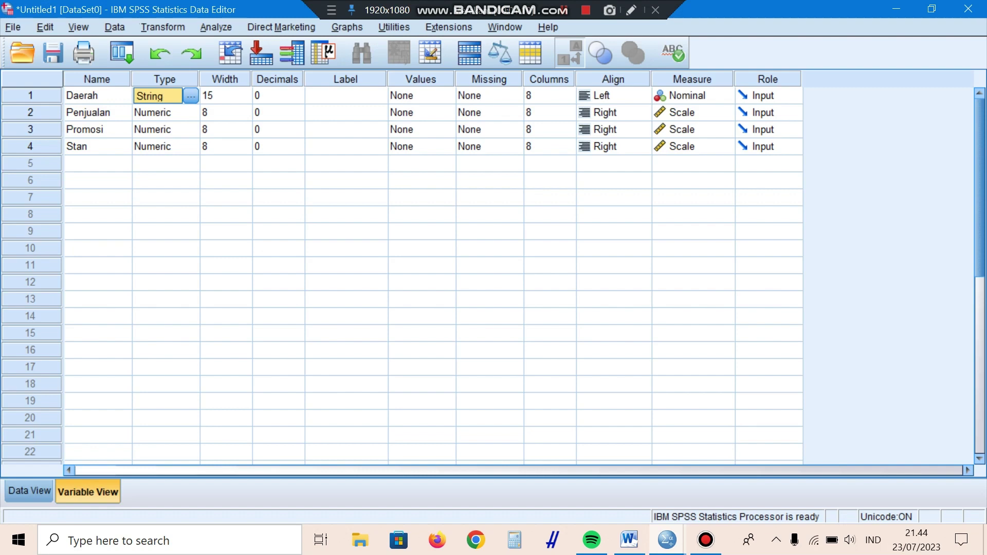
key("Down")
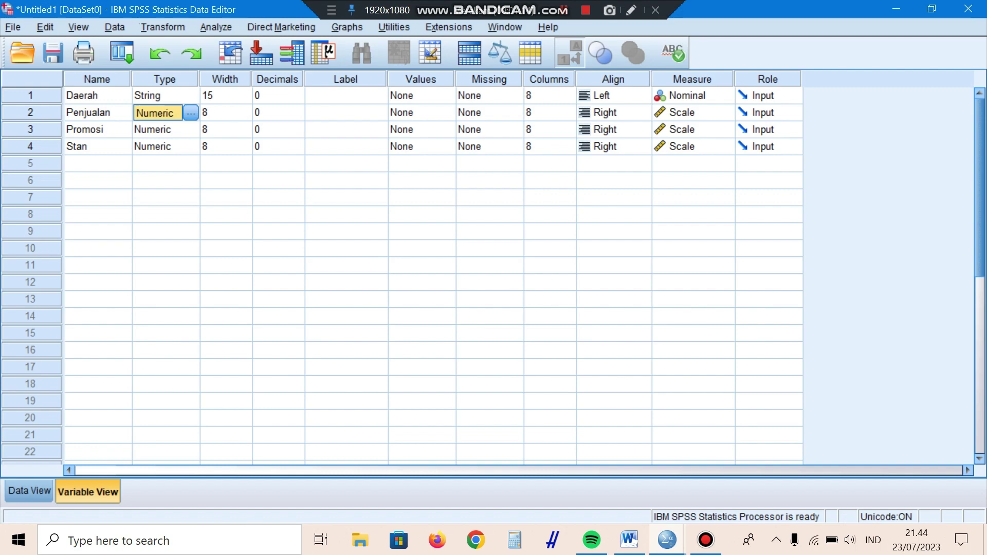
left_click(221, 112)
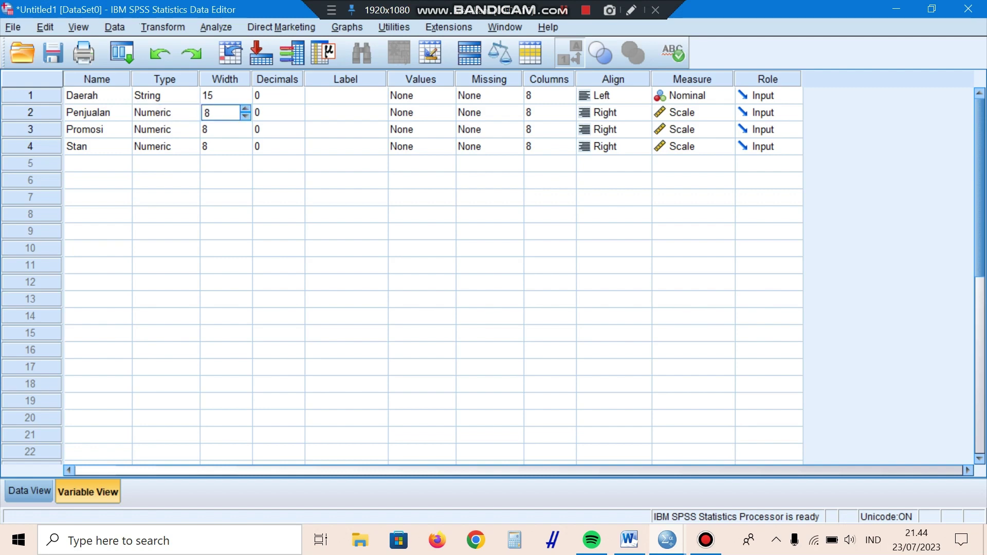
left_click(221, 95)
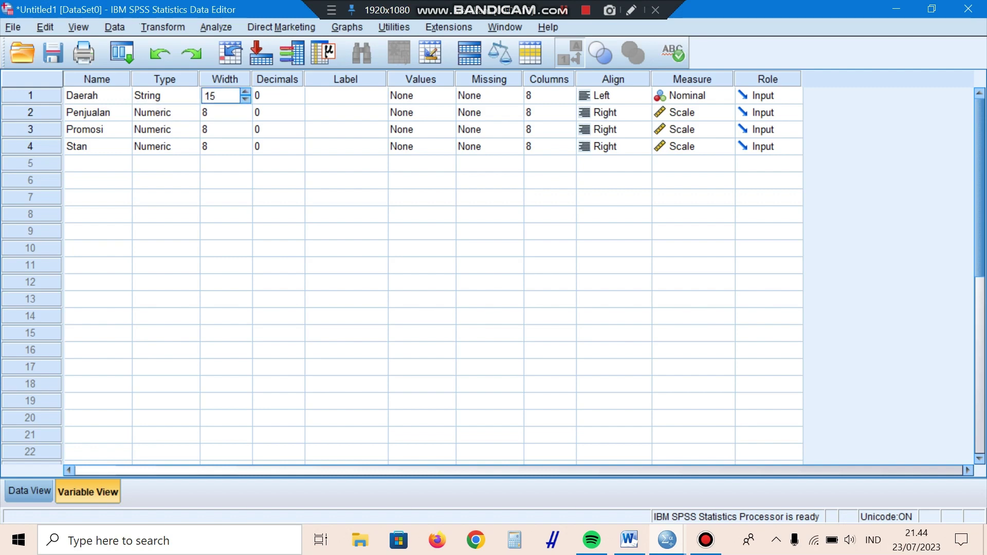
left_click(277, 95)
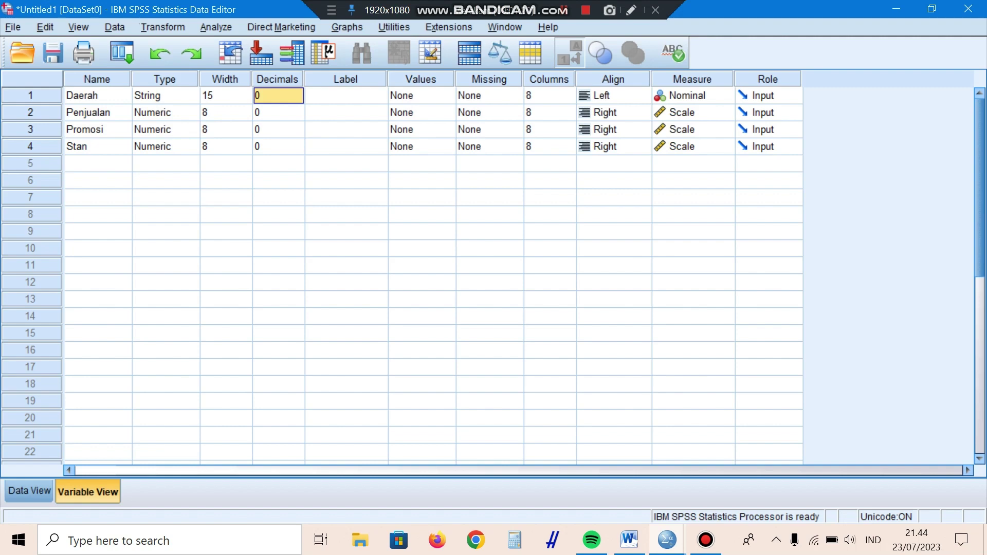
left_click(345, 95)
left_click(414, 95)
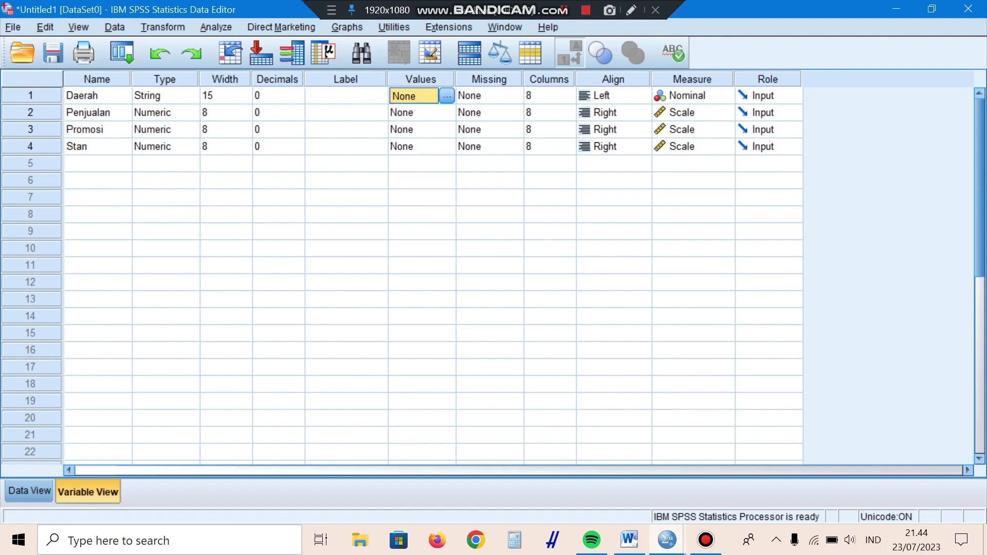
left_click(489, 95)
left_click(613, 95)
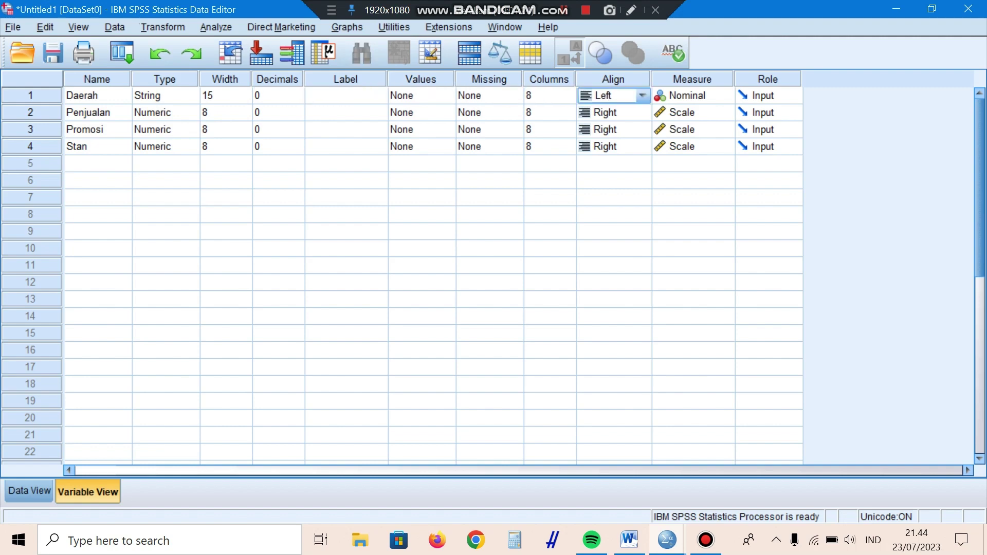
left_click(689, 96)
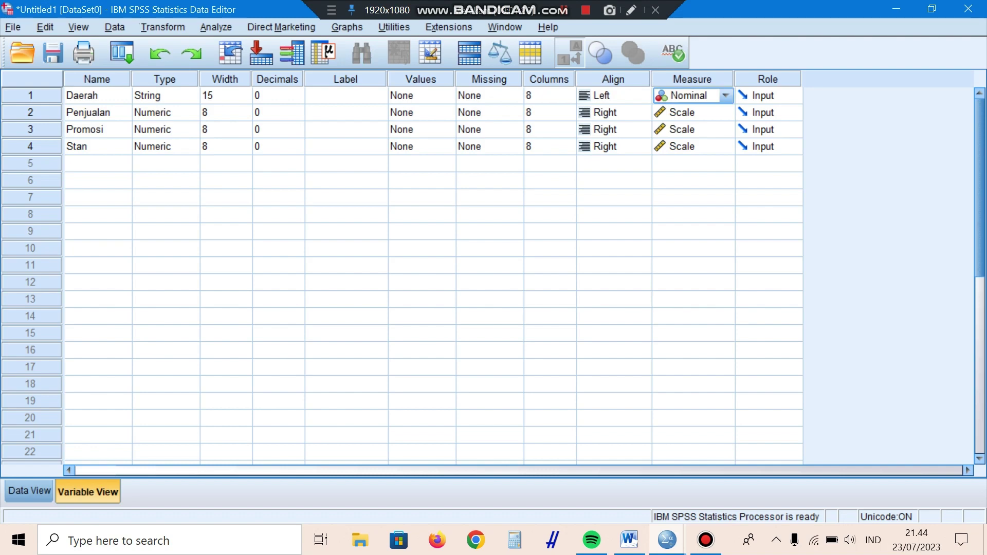
- Show the data values of the dataset and open the Linear Regression setup
key("ctrl+t")
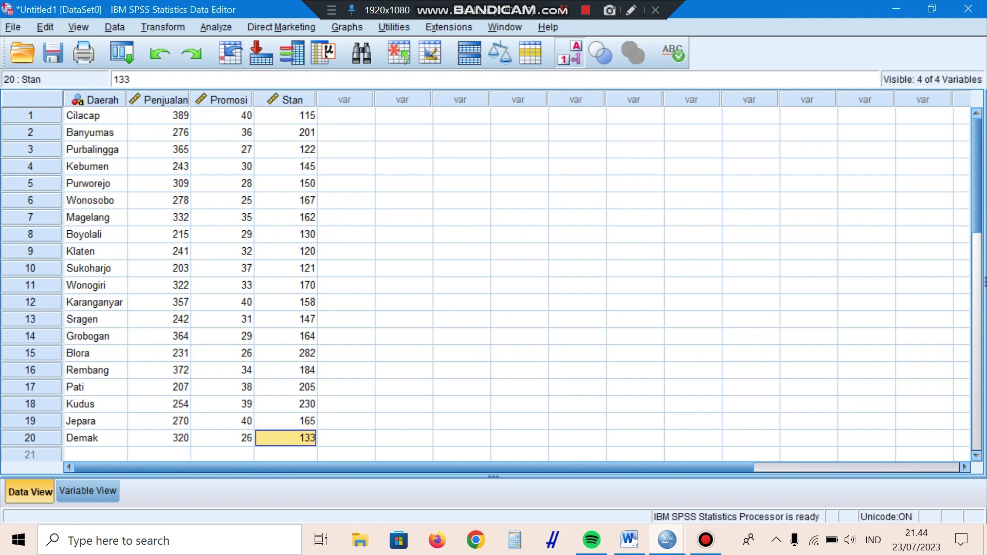
key("alt+a")
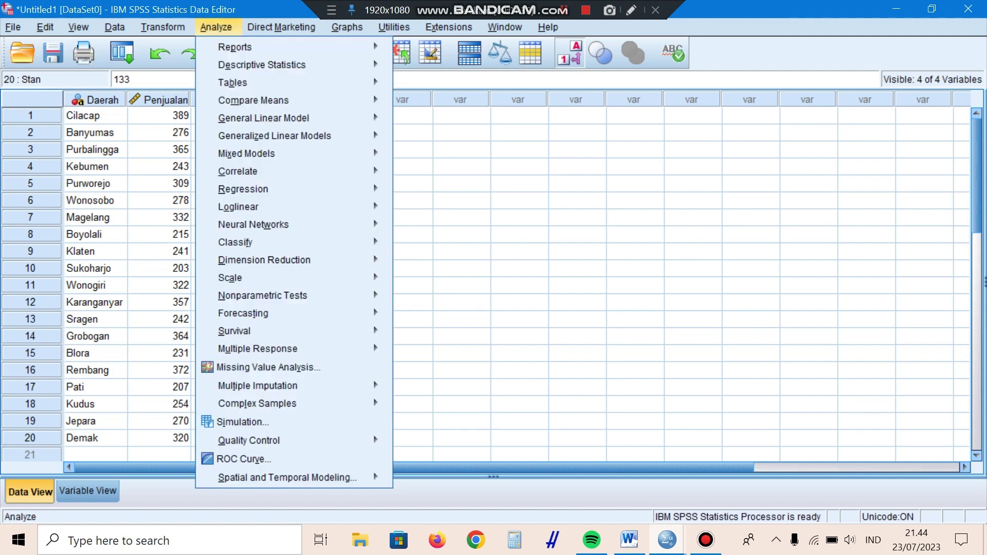
key("Down")
key("Down")
key("Down")
key("Down")
key("Down")
key("Down")
key("Down")
key("Down")
key("Down")
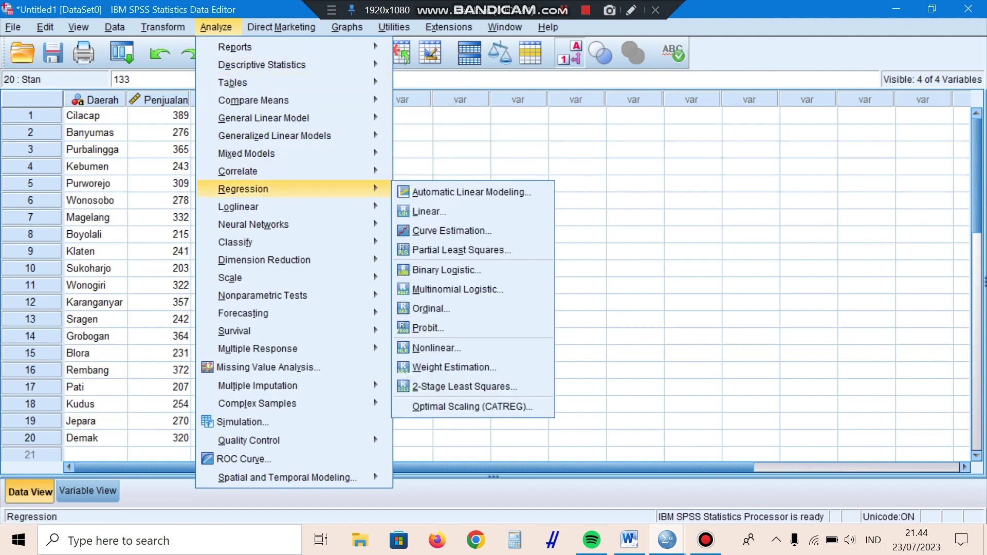
key("Down")
key("Up")
key("Right")
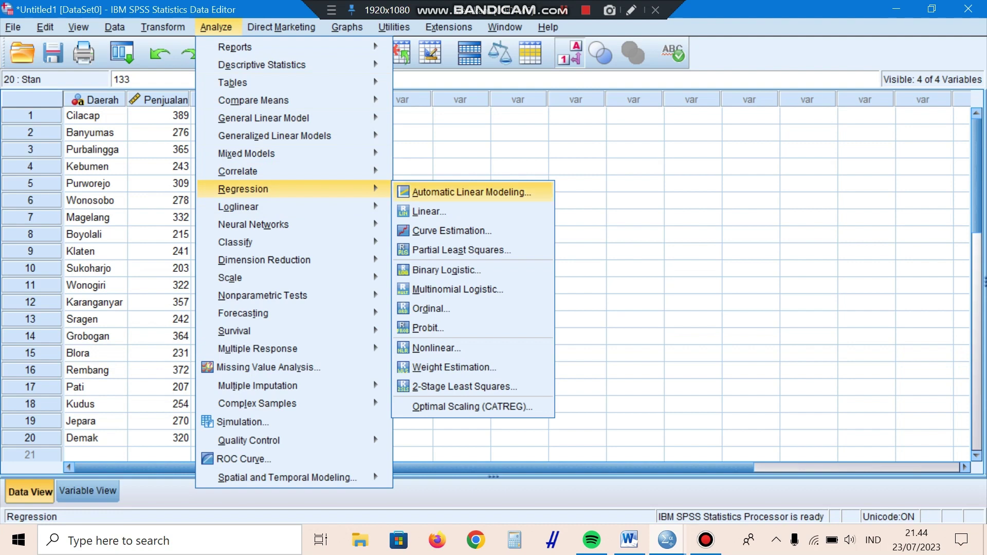
key("Down")
key("Return")
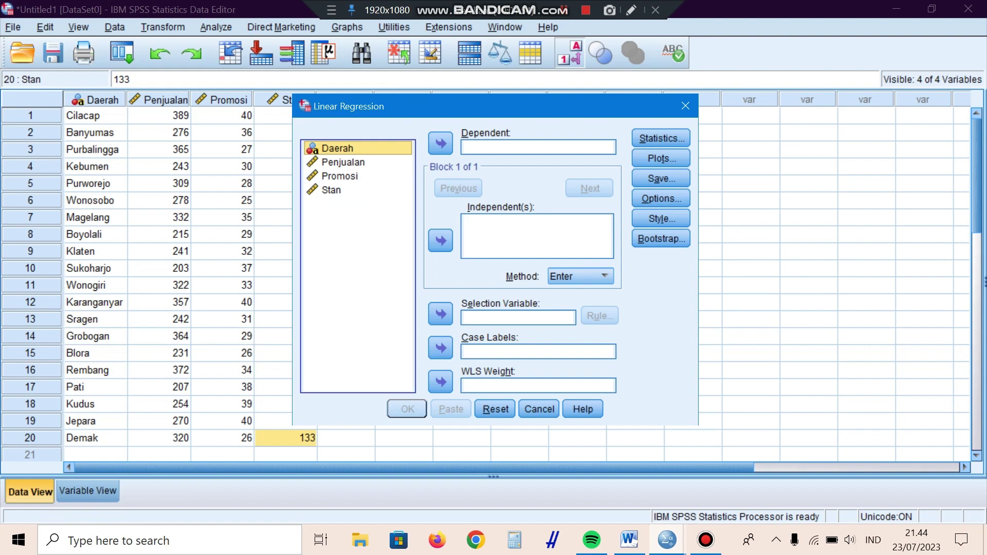
- Set Penjualan as the dependent variable of the linear regression
key("Down")
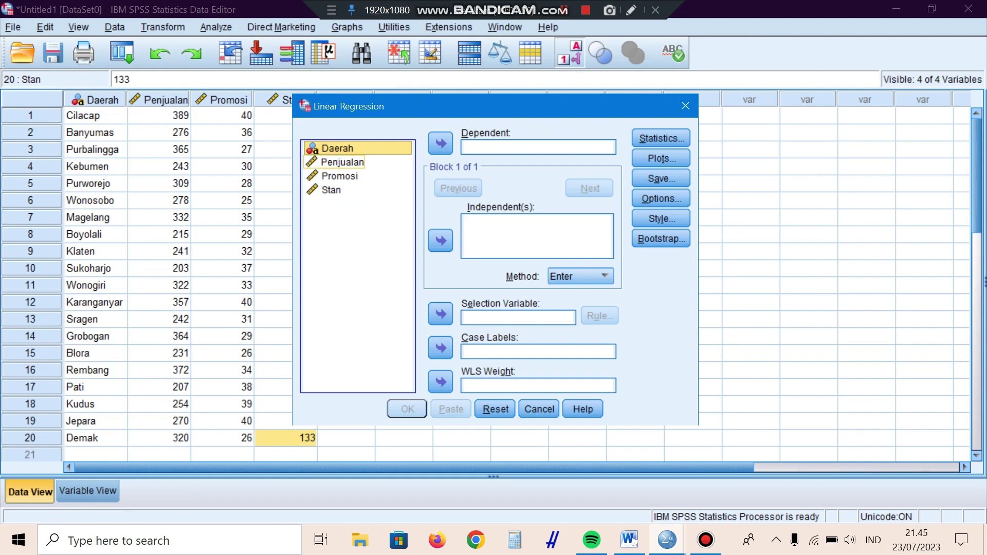
left_click(342, 162)
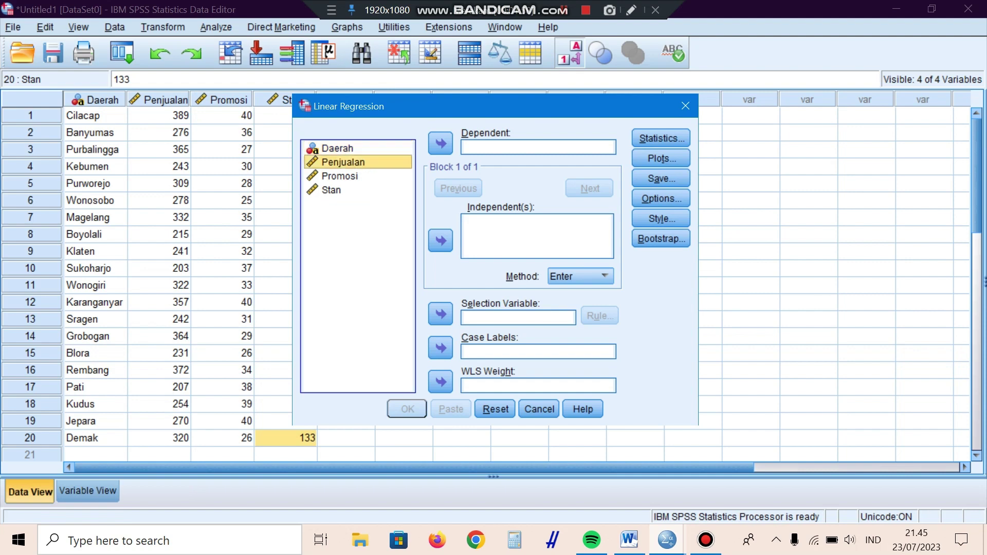
left_click(441, 143)
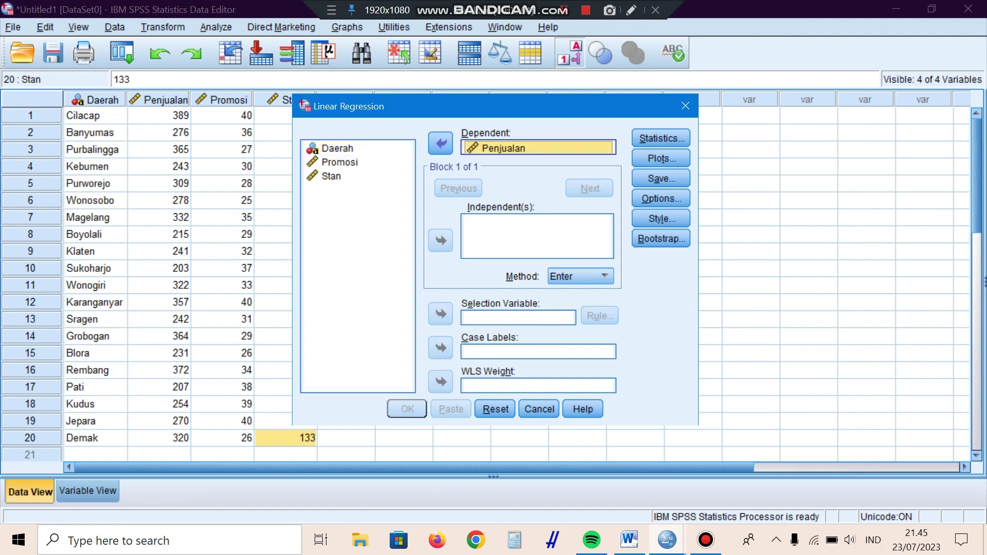
- Add Promosi and Stan as independent variables and assign Daerah as the case labels
left_click(339, 162)
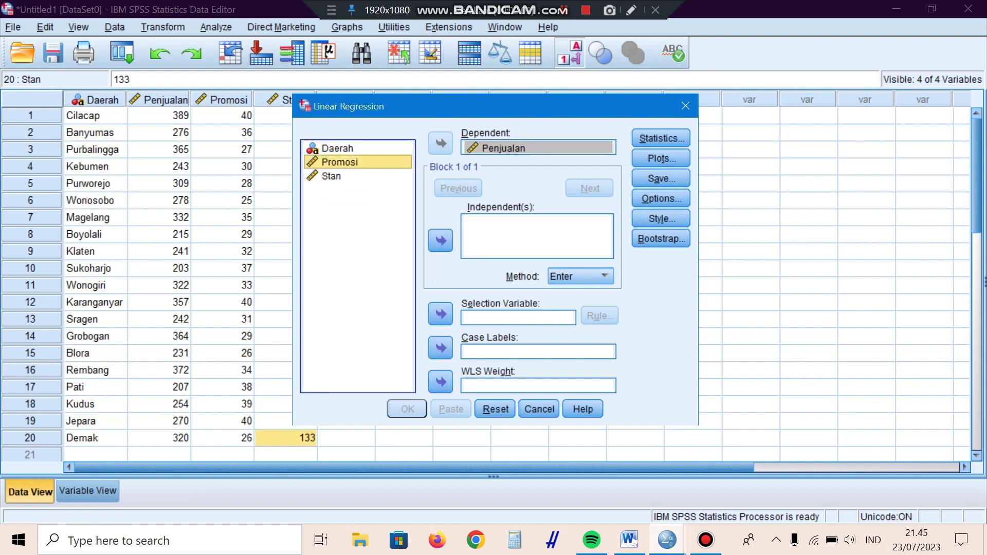
left_click(441, 240)
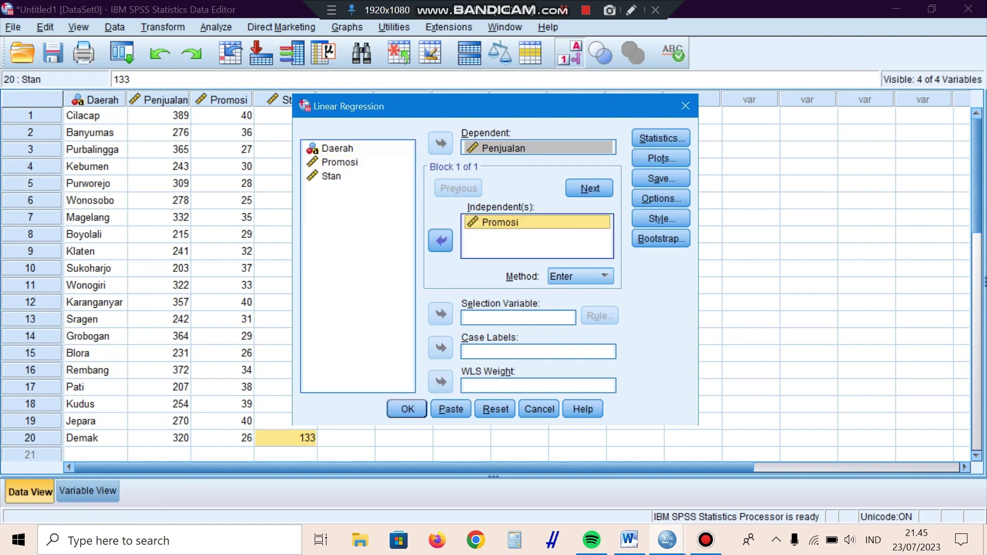
left_click(332, 175)
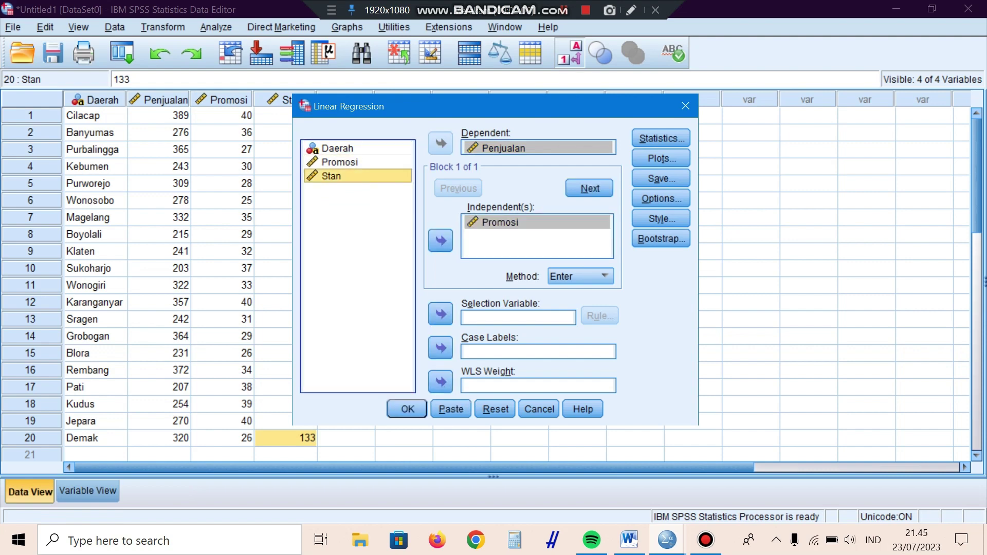
left_click(441, 240)
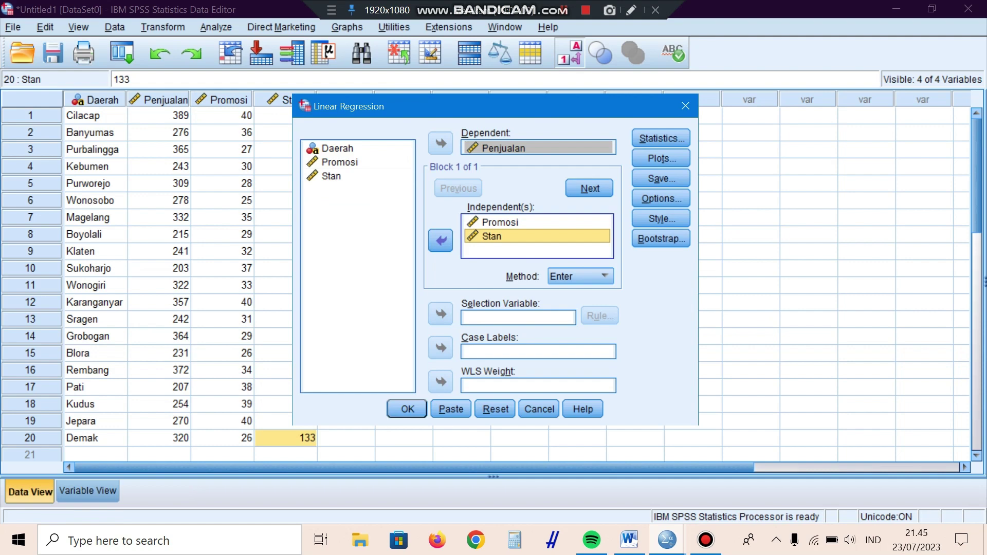
left_click(337, 148)
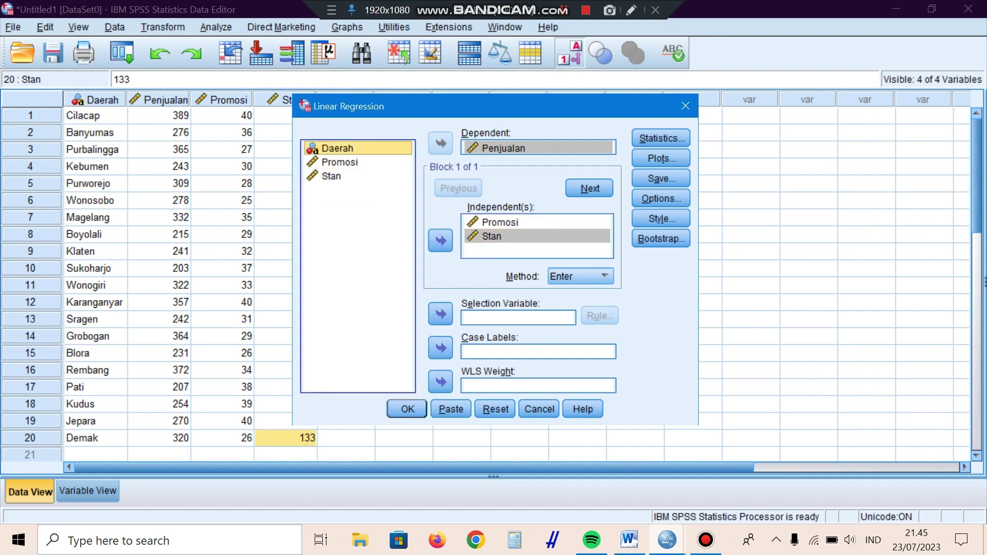
left_click(441, 348)
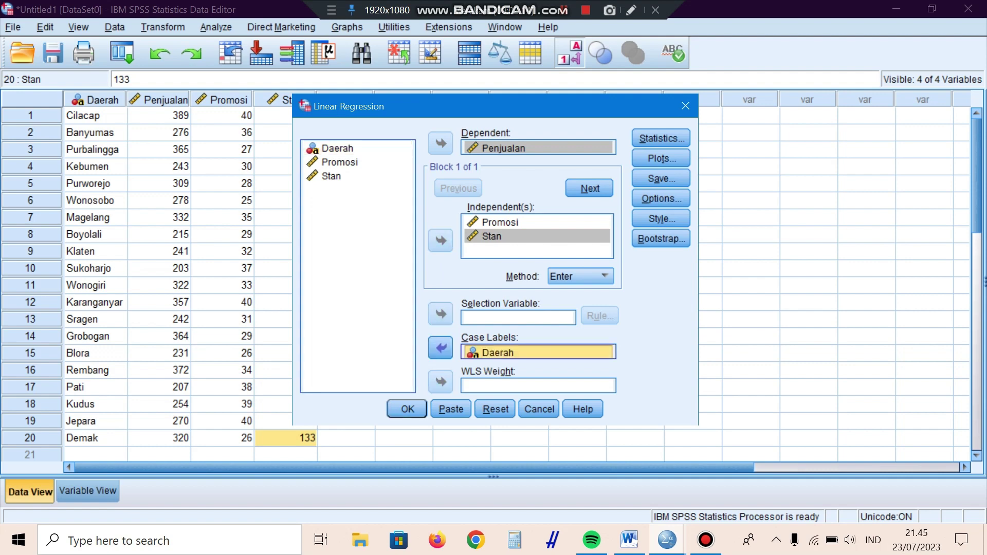
- Include R squared change, descriptives, part and partial correlations, and collinearity diagnostics in the regression statistics
left_click(661, 137)
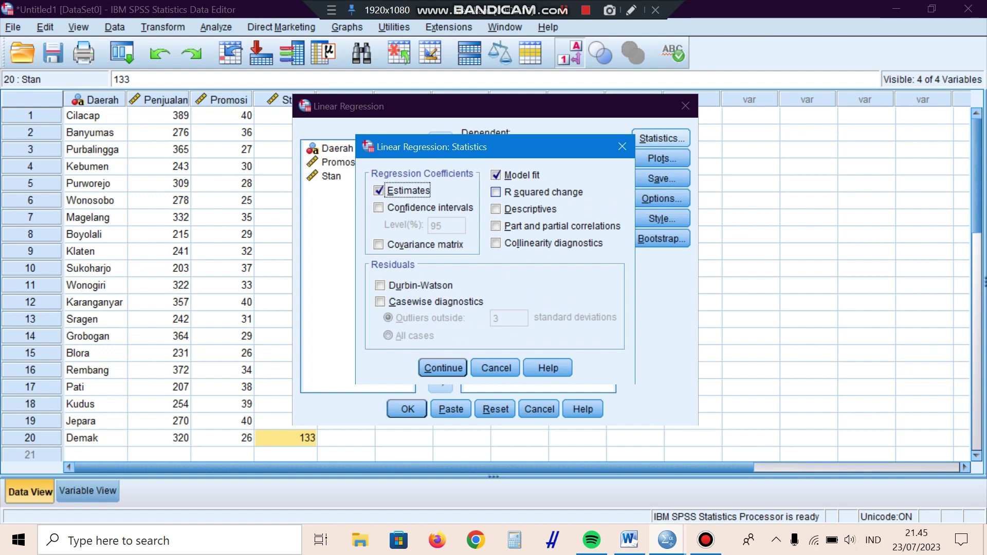
left_click(495, 191)
left_click(495, 209)
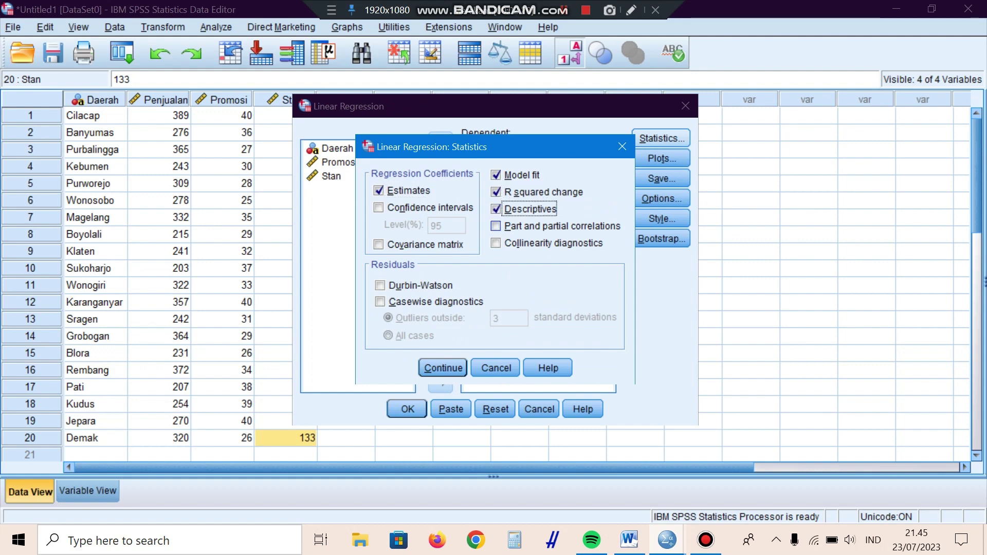
left_click(496, 226)
left_click(495, 243)
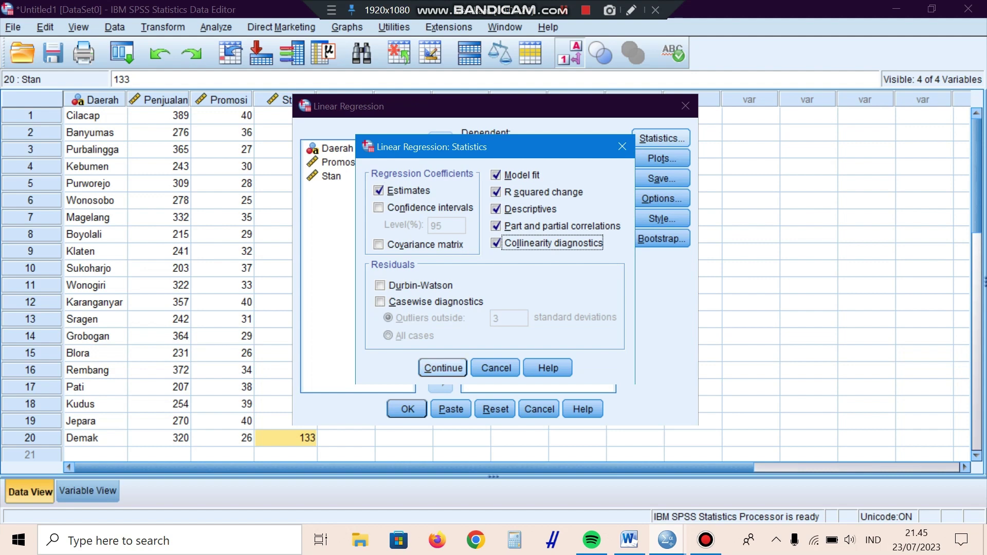
left_click(443, 368)
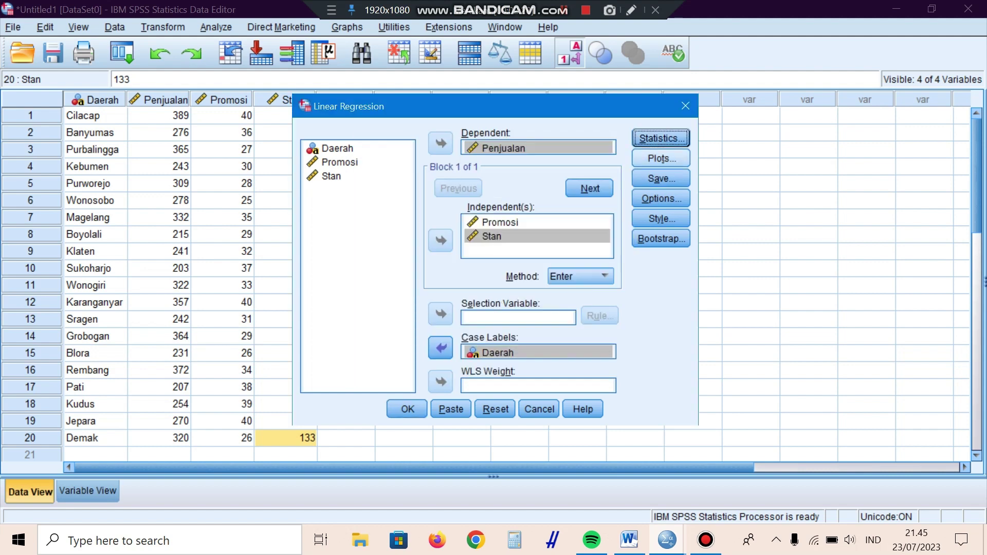
- Request a histogram of the standardized residuals in the regression plots
left_click(661, 158)
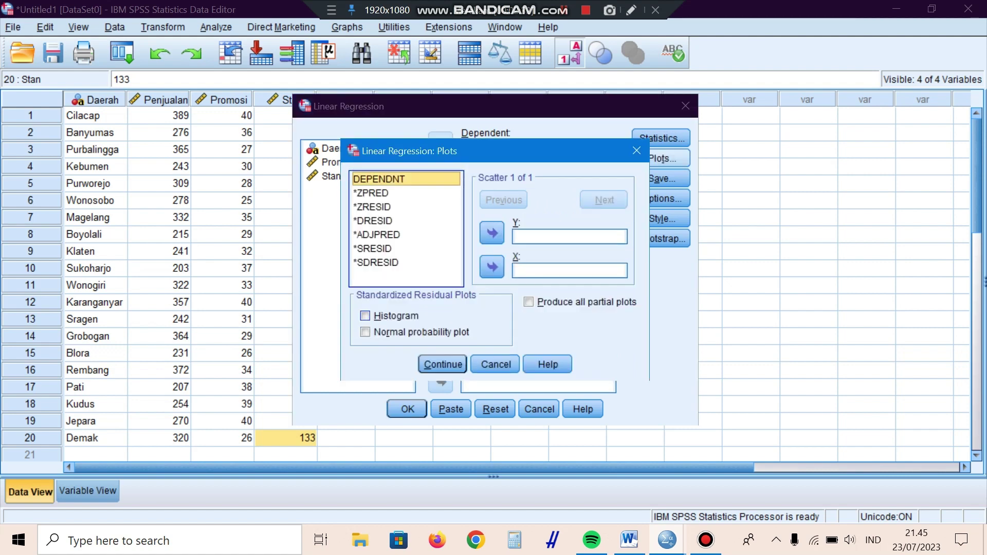
left_click(365, 316)
left_click(442, 364)
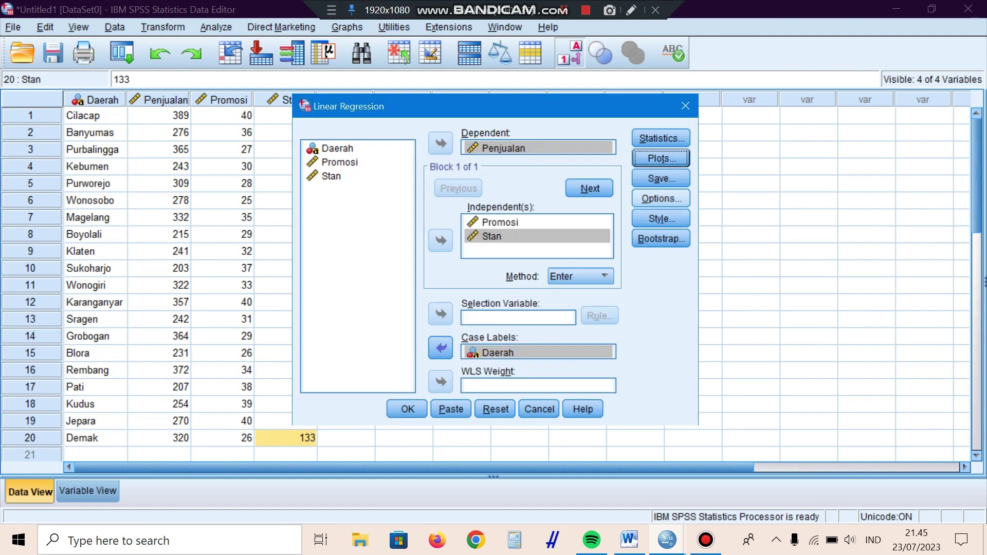
- Accept the regression options with their default settings and run the linear regression
left_click(661, 198)
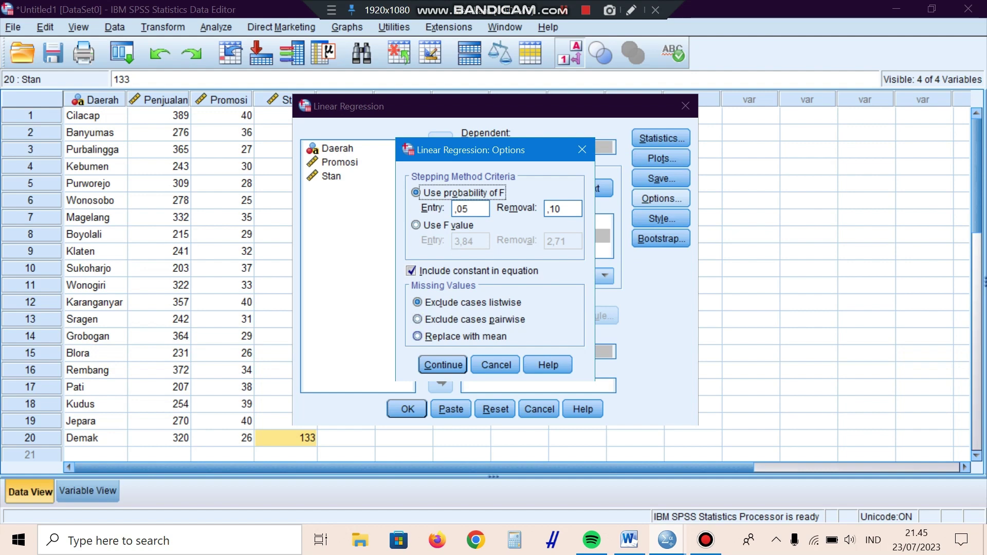
left_click(443, 365)
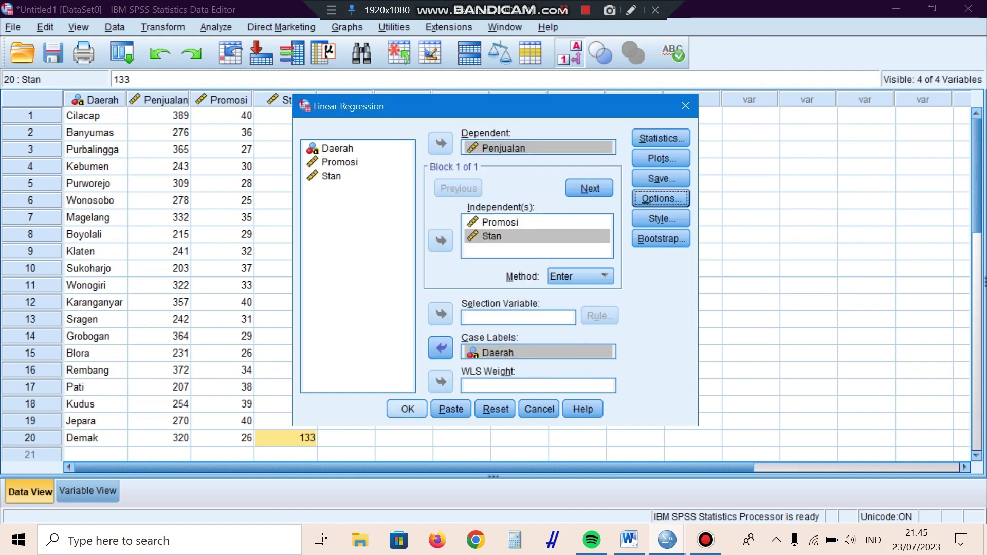
left_click(407, 408)
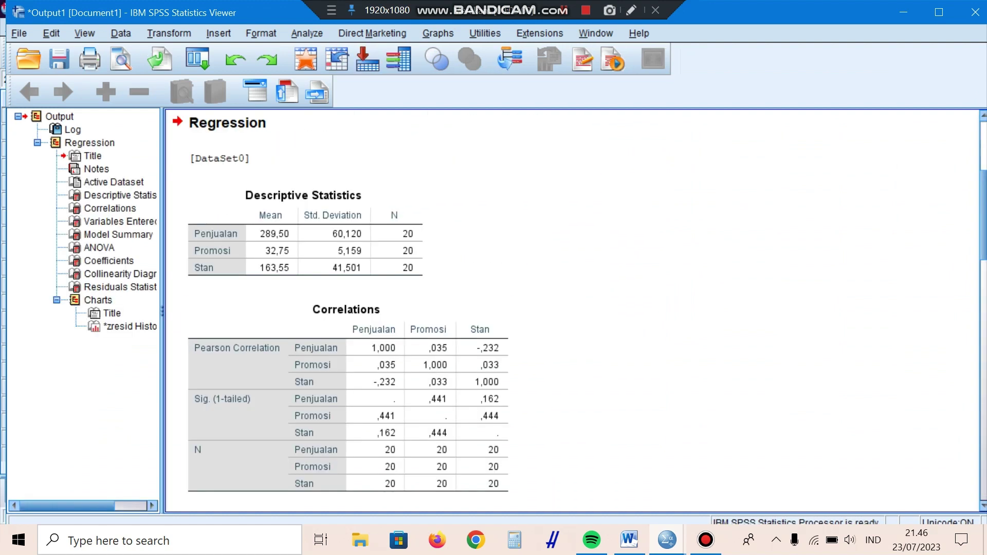
- Examine the regression output from the descriptive statistics and correlations through the model summary, ANOVA and coefficients tables
left_click(348, 360)
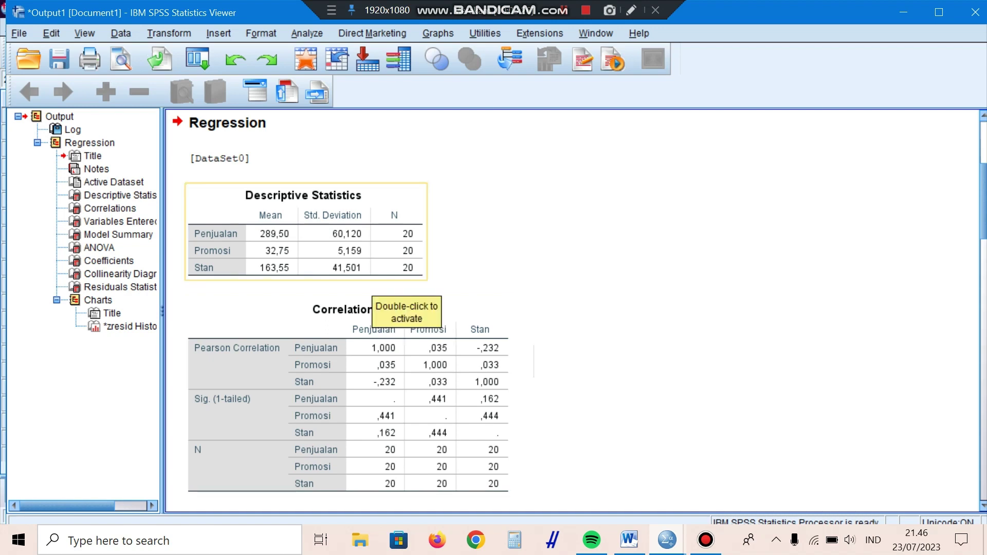
left_click(370, 273)
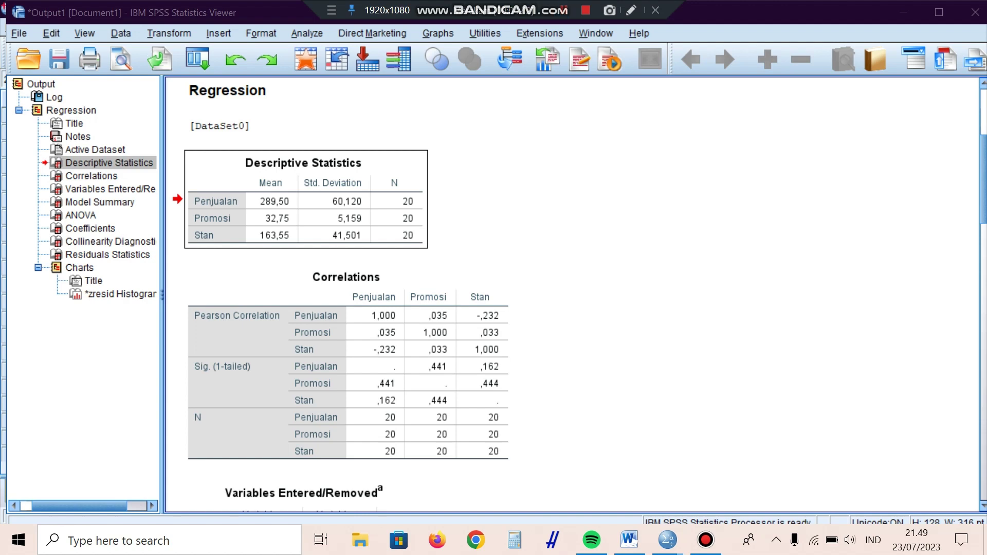
scroll(570, 293, "down", 10)
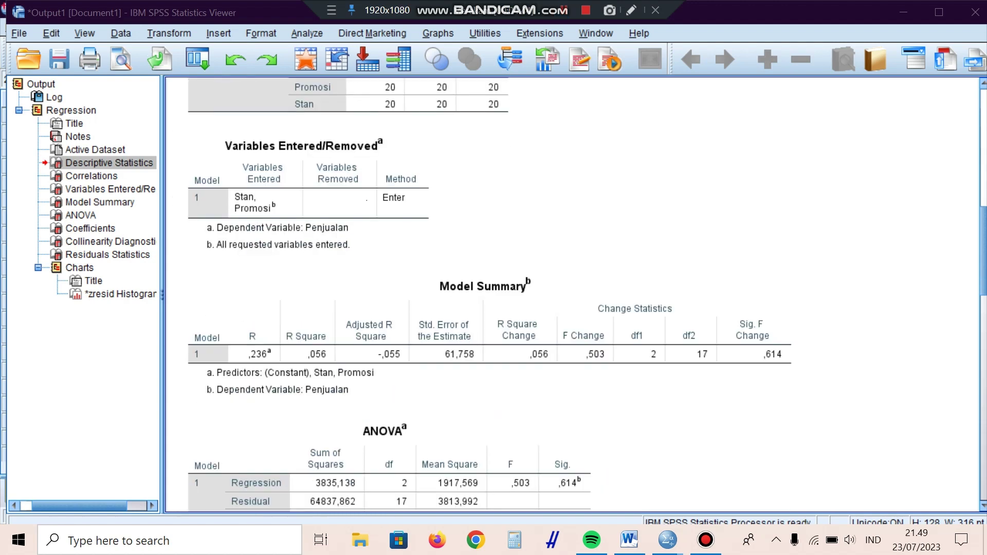
scroll(571, 293, "down", 2)
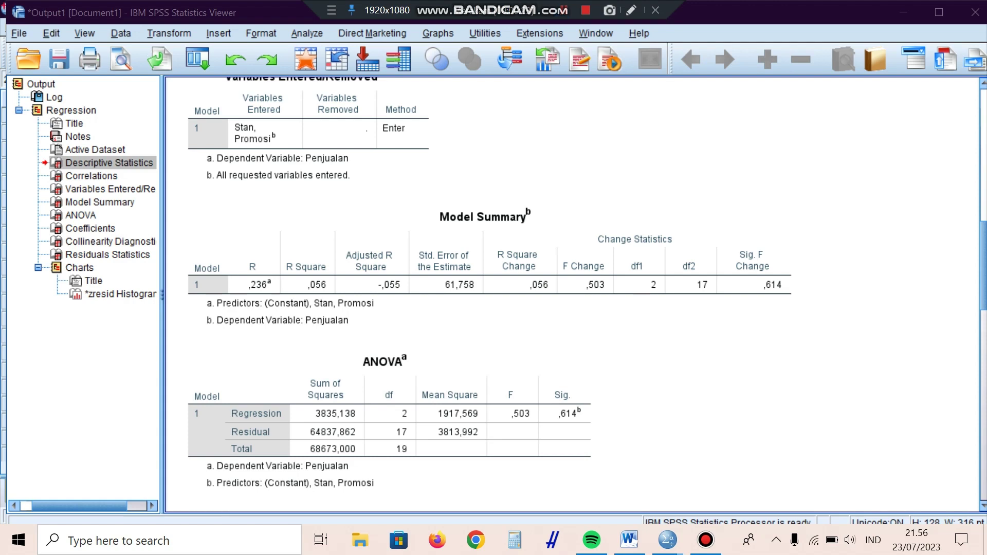
scroll(571, 294, "down", 7)
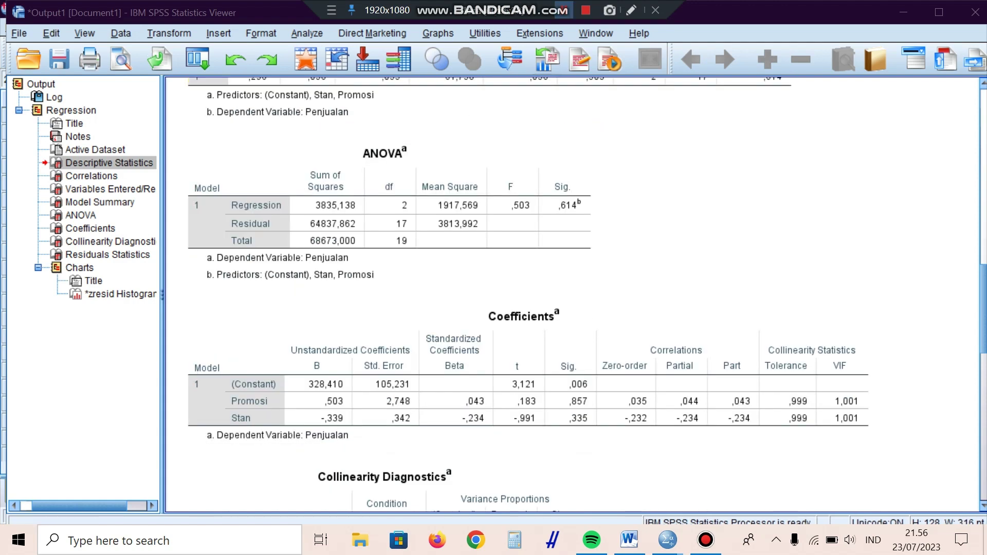
scroll(571, 293, "down", 7)
scroll(571, 293, "down", 2)
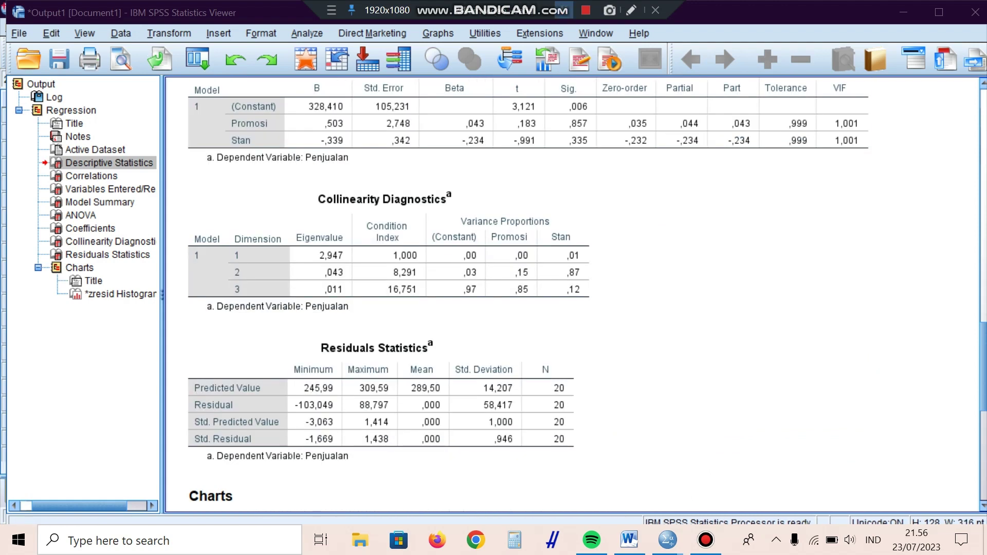
- Examine the coefficients, collinearity diagnostics and residuals statistics tables and the histogram of standardized residuals
scroll(570, 293, "up", 2)
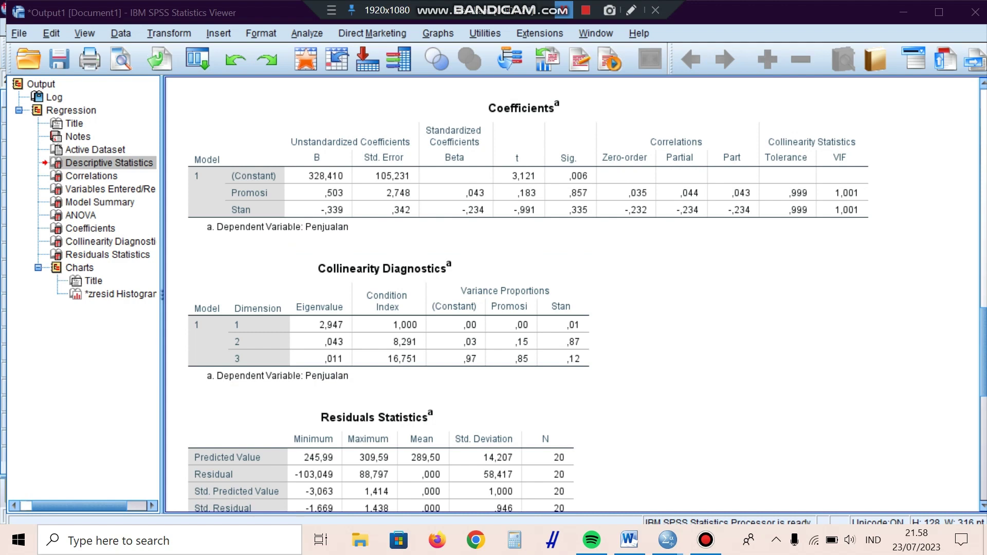
scroll(528, 295, "down", 2)
left_click(390, 242)
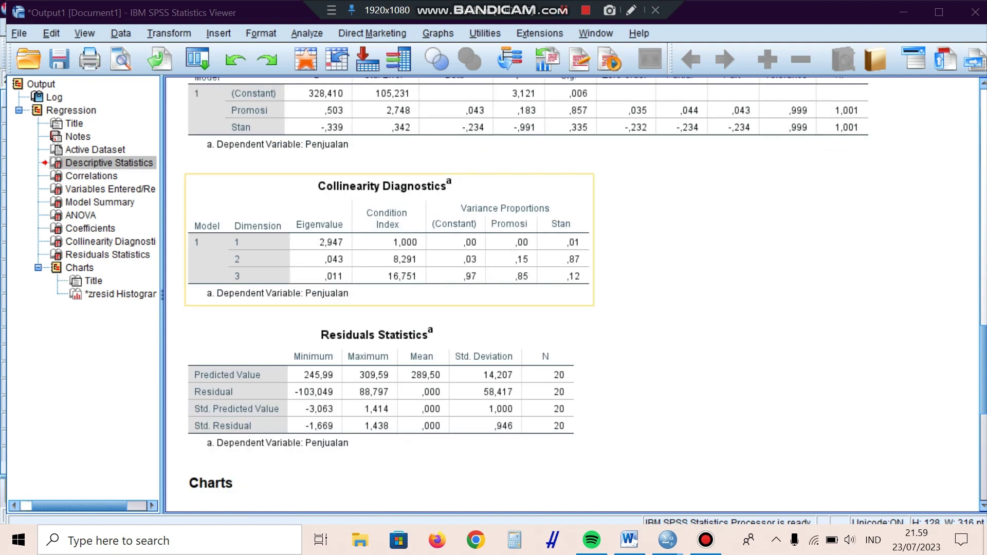
key("Down")
key("Down")
key("Down")
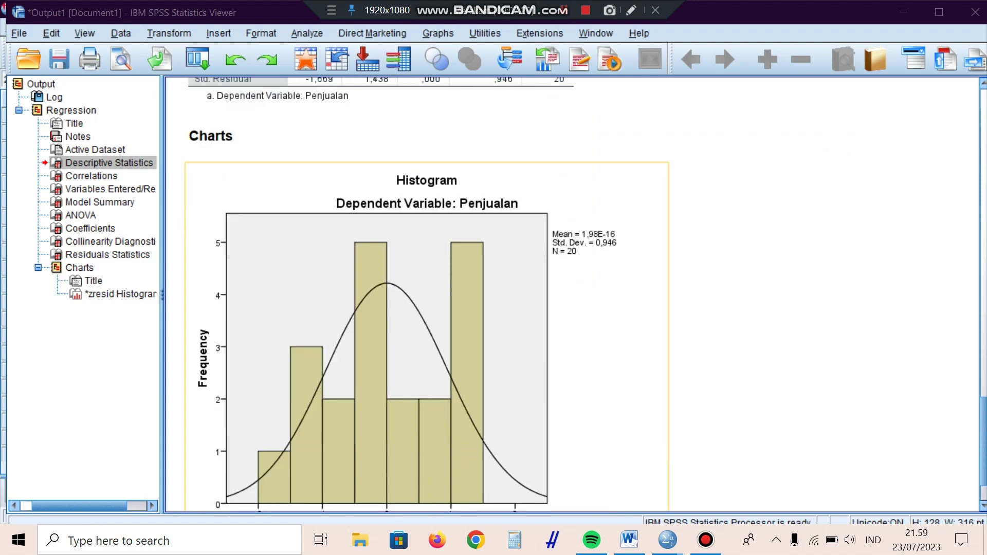
scroll(427, 293, "down", 2)
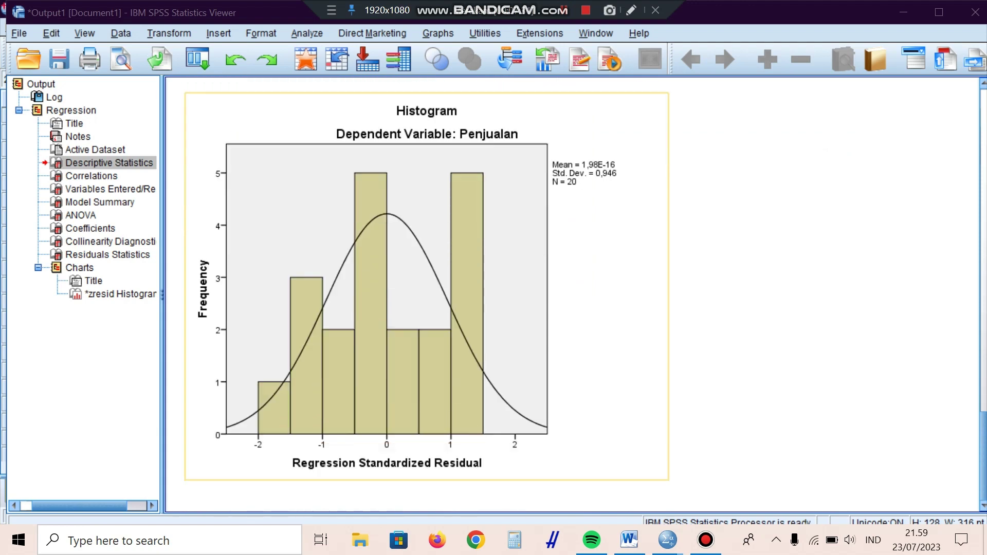
- Switch to the Word document and read problem 2 about predicting income from age and work experience, including its data table
left_click(629, 540)
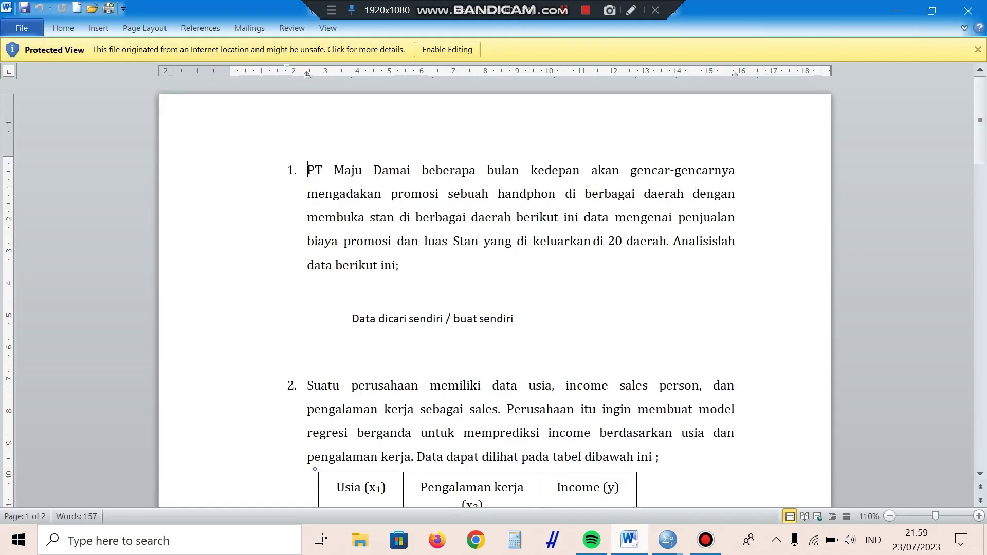
scroll(494, 293, "down", 5)
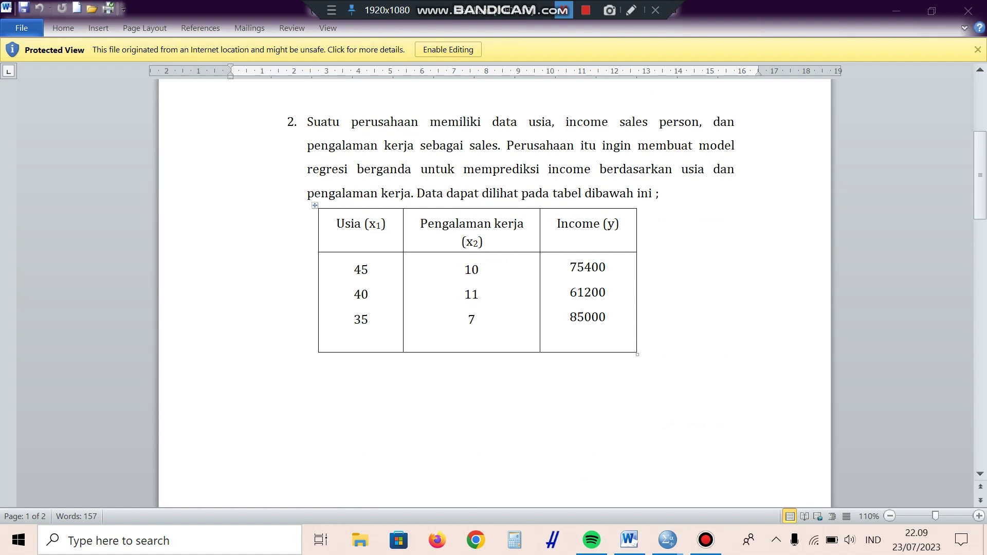
scroll(493, 288, "down", 5)
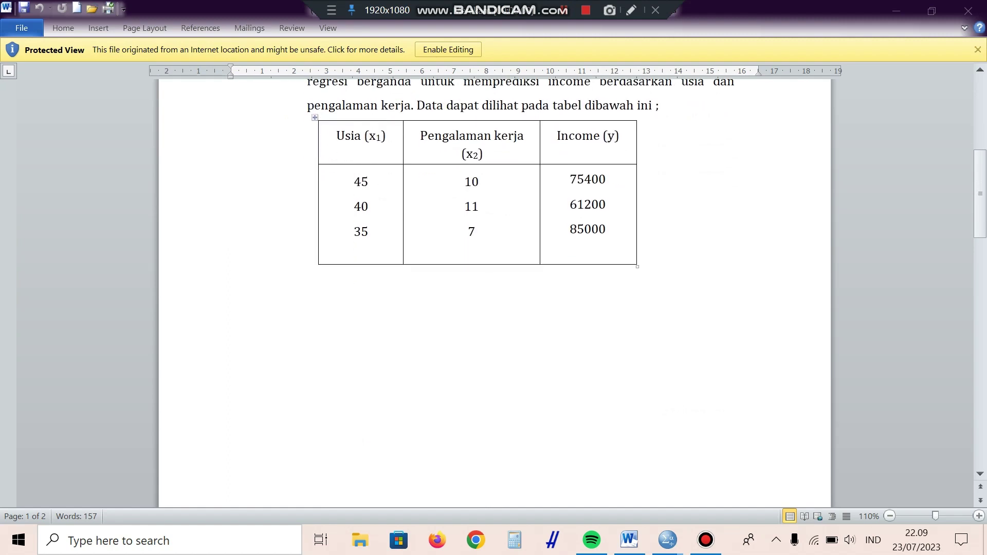
scroll(494, 287, "down", 5)
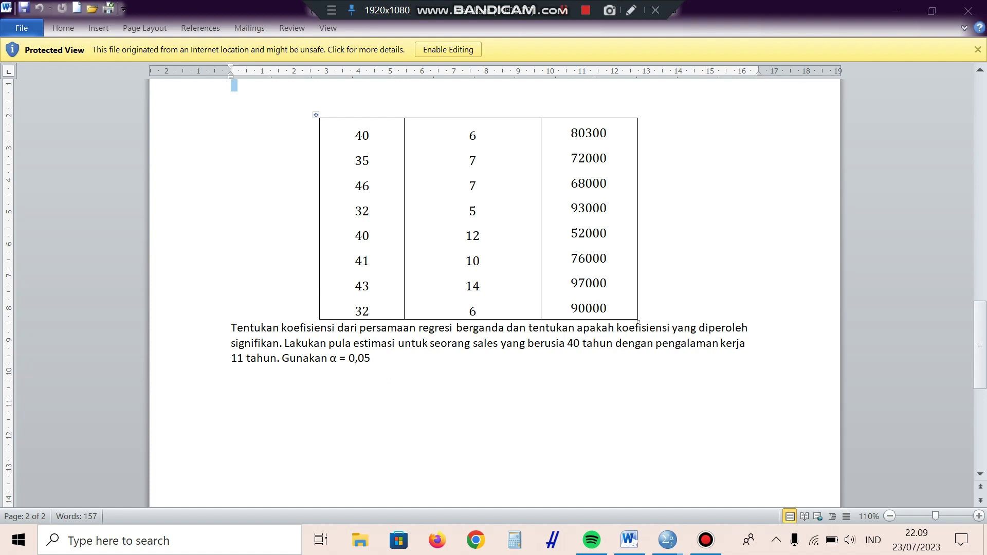
- Switch to the SPSS Data Editor and review the definitions and data of the Usia, PK and Income variables
mouse_move(667, 540)
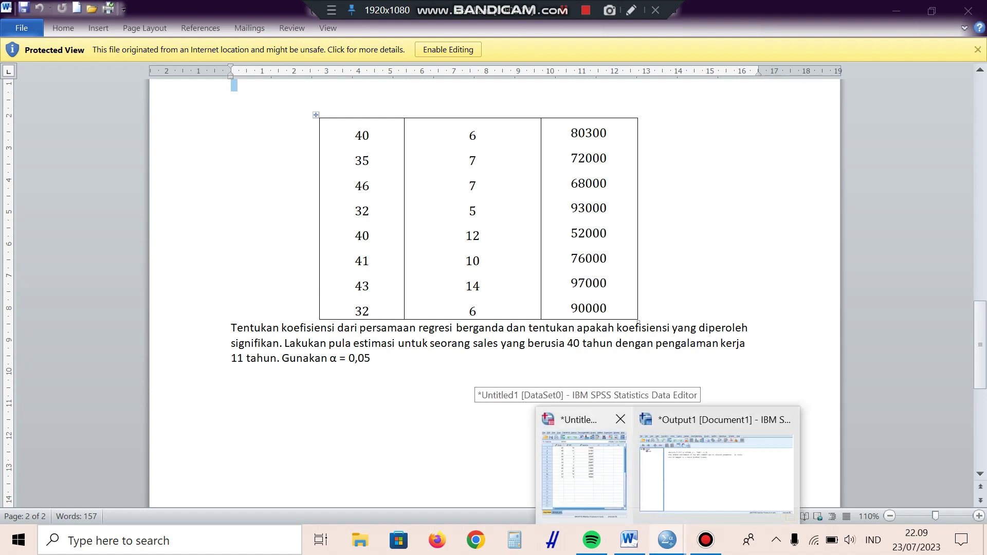
left_click(583, 465)
key("ctrl+t")
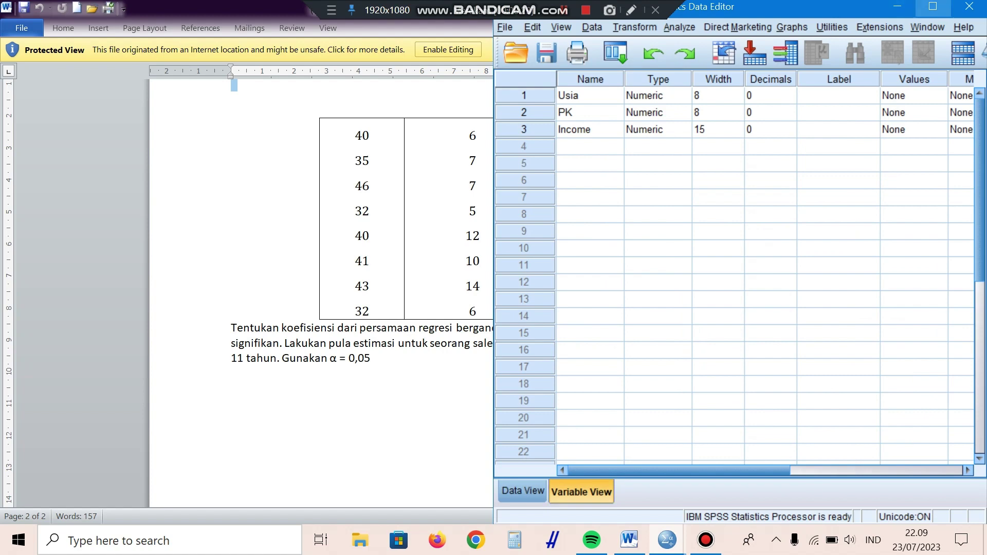
left_click(933, 6)
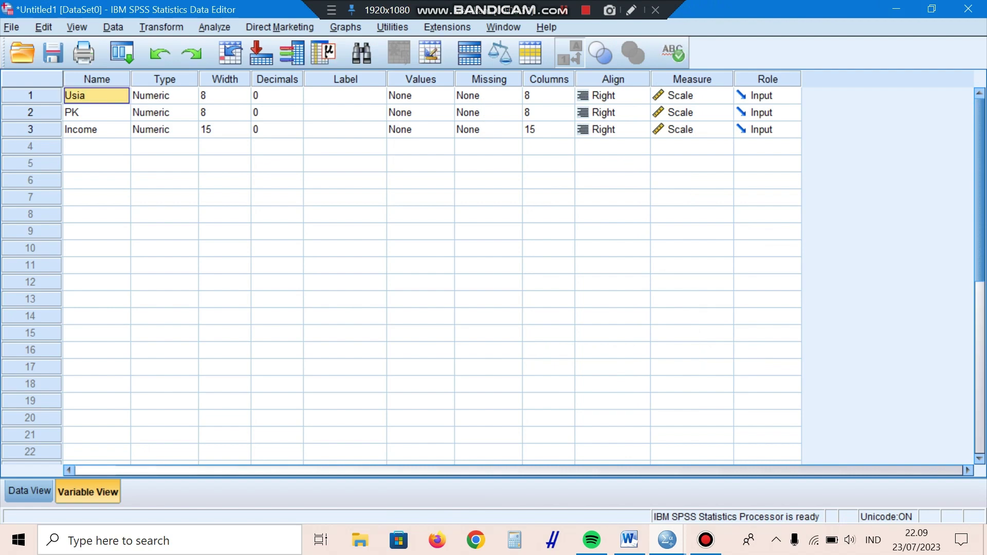
left_click(96, 112)
left_click(96, 129)
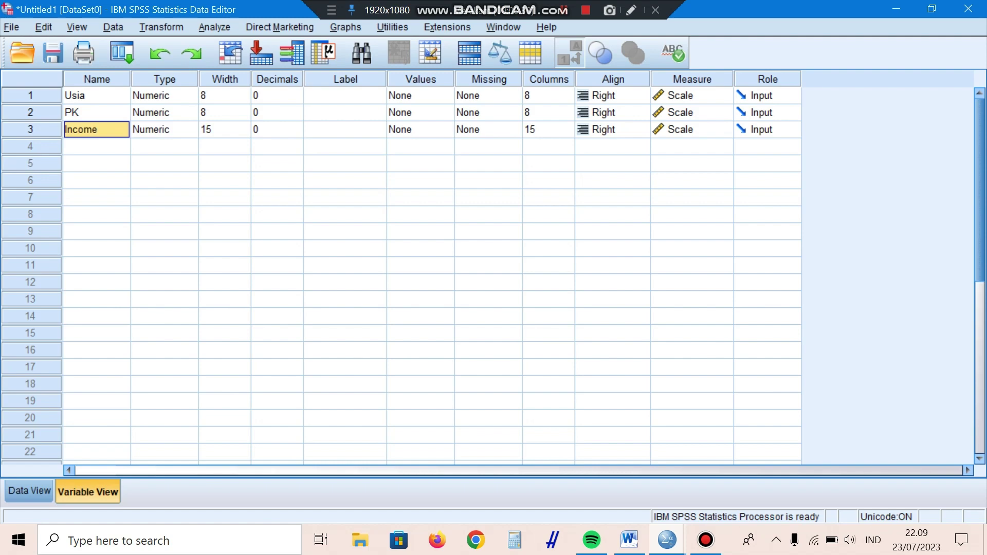
left_click(29, 491)
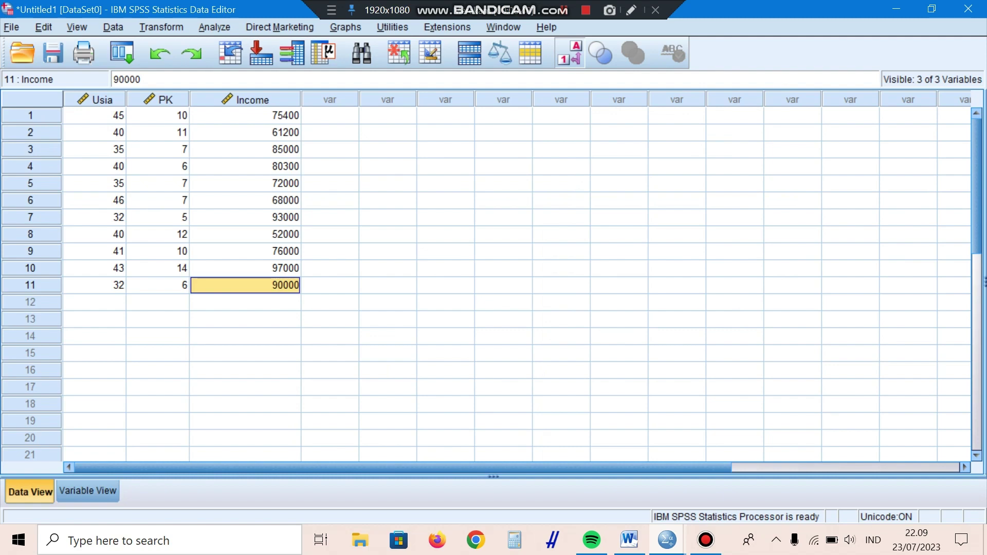
- Start a linear regression analysis on the dataset with Usia, PK and Income
key("alt+a")
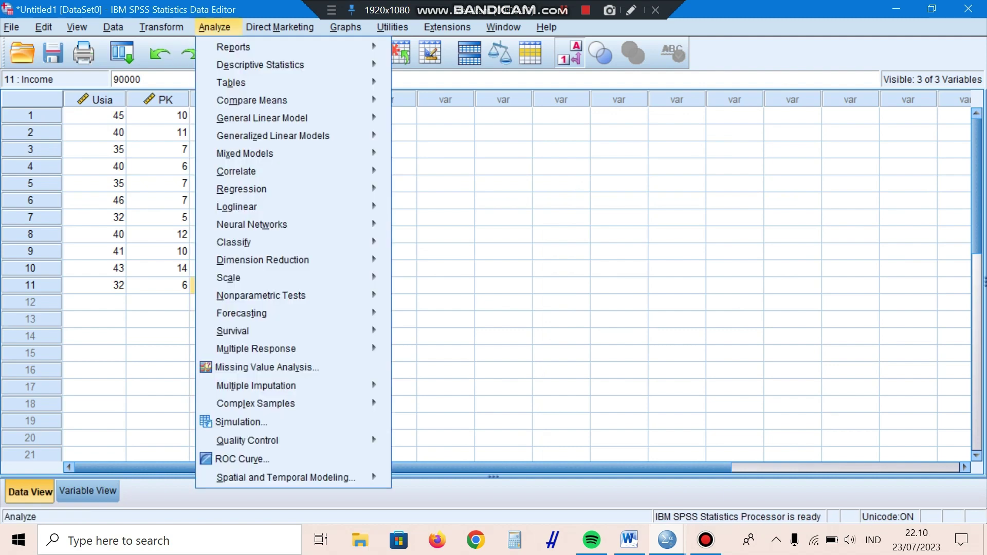
mouse_move(288, 188)
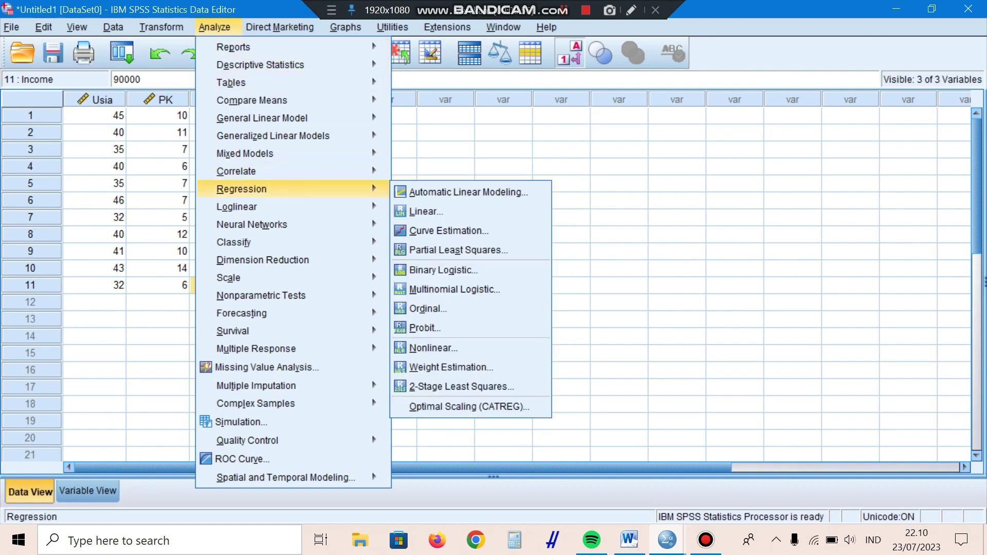
key("Right")
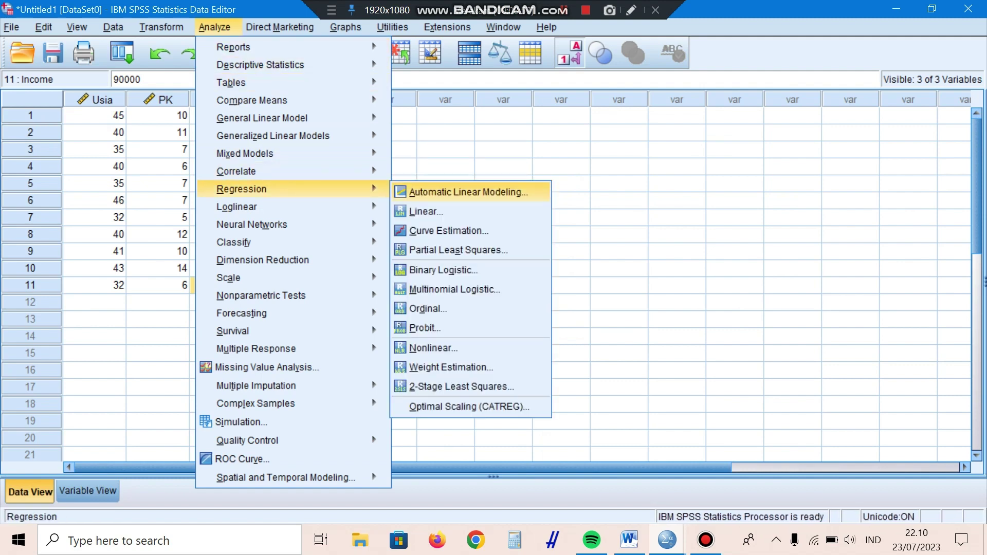
key("Down")
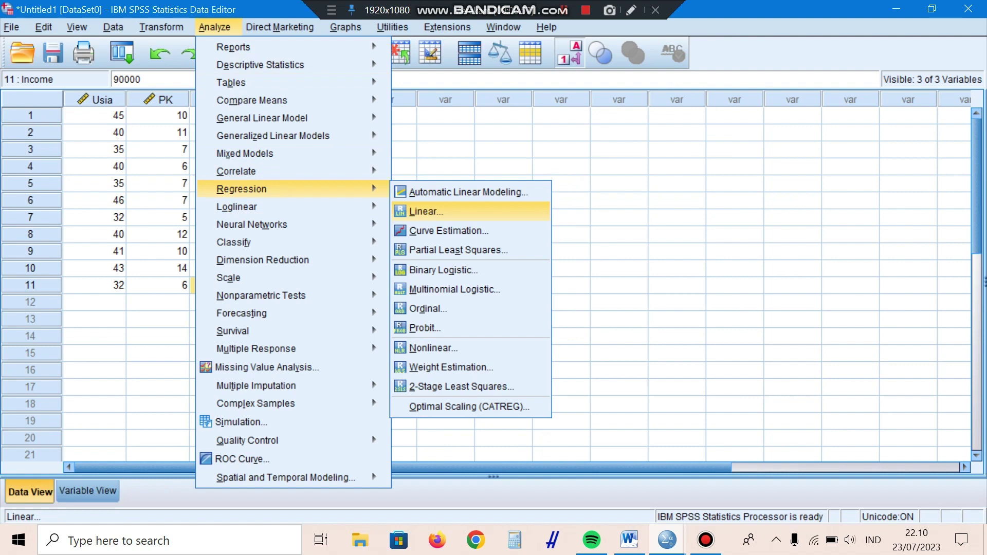
key("Return")
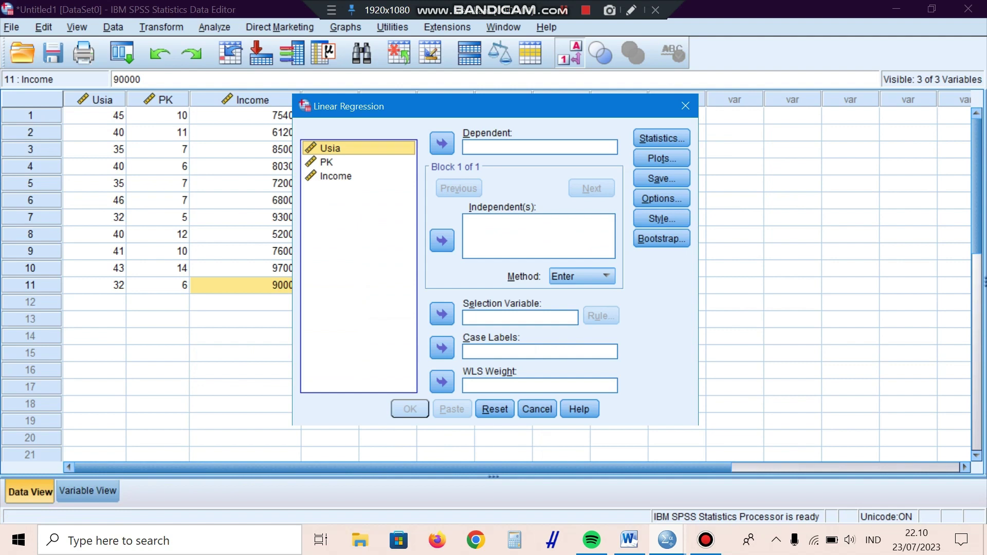
left_click(441, 144)
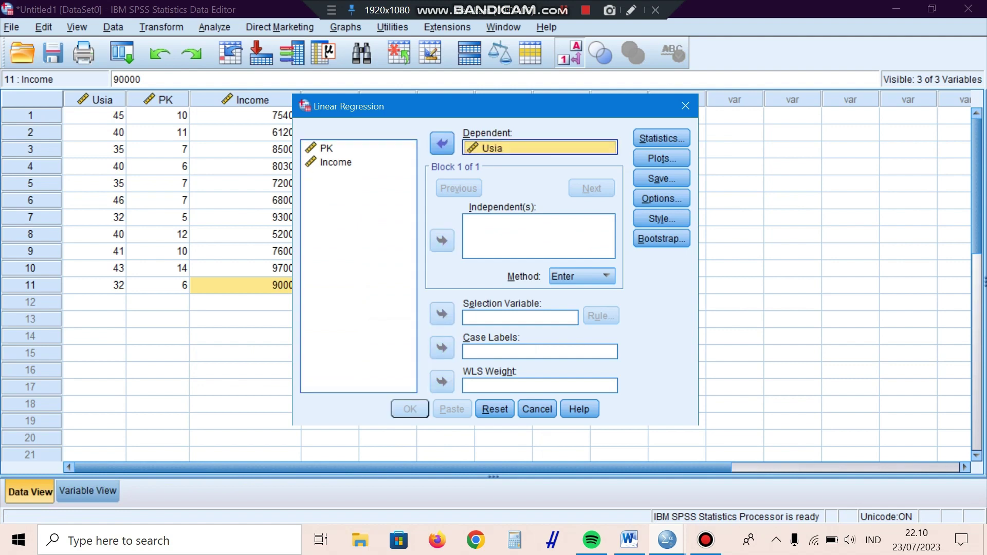
left_click(326, 148)
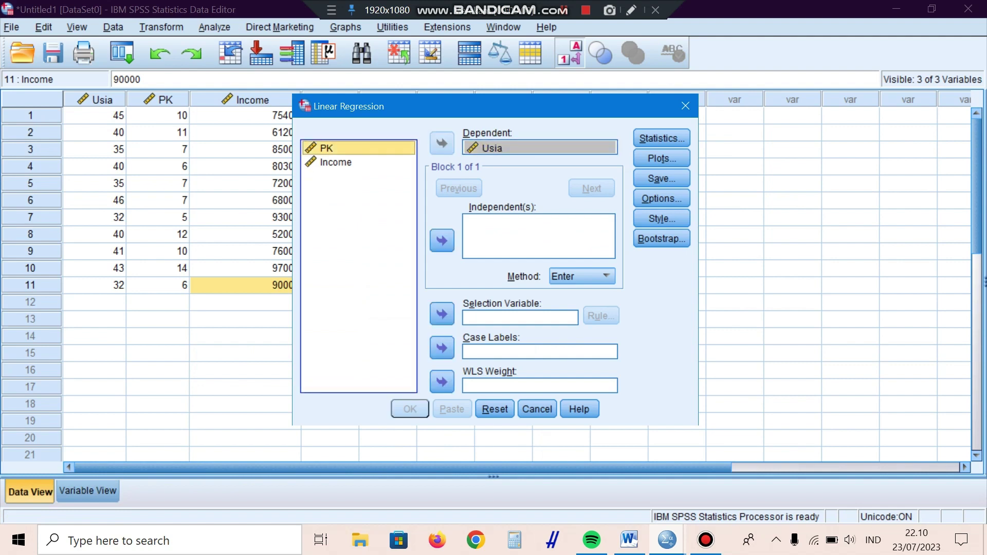
left_click(442, 240)
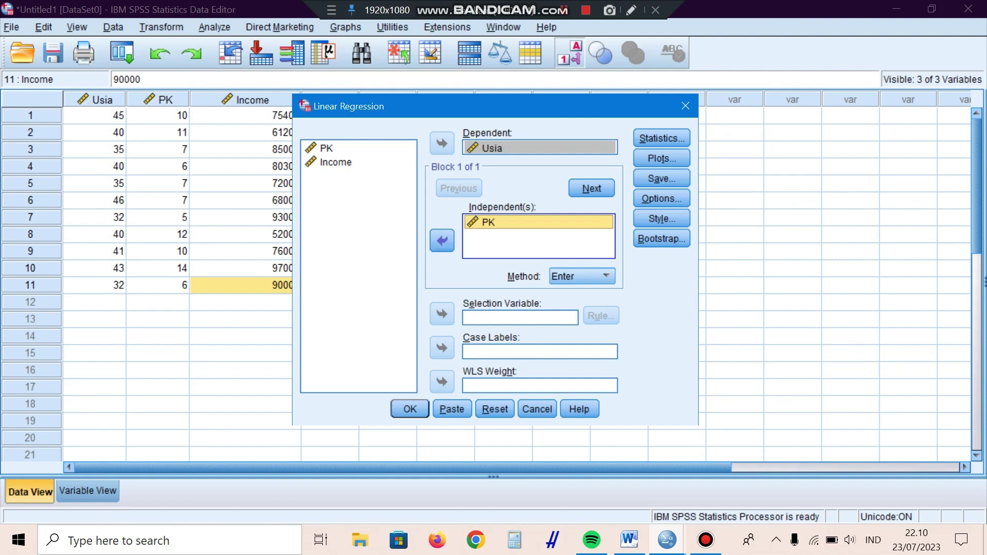
key("alt+r")
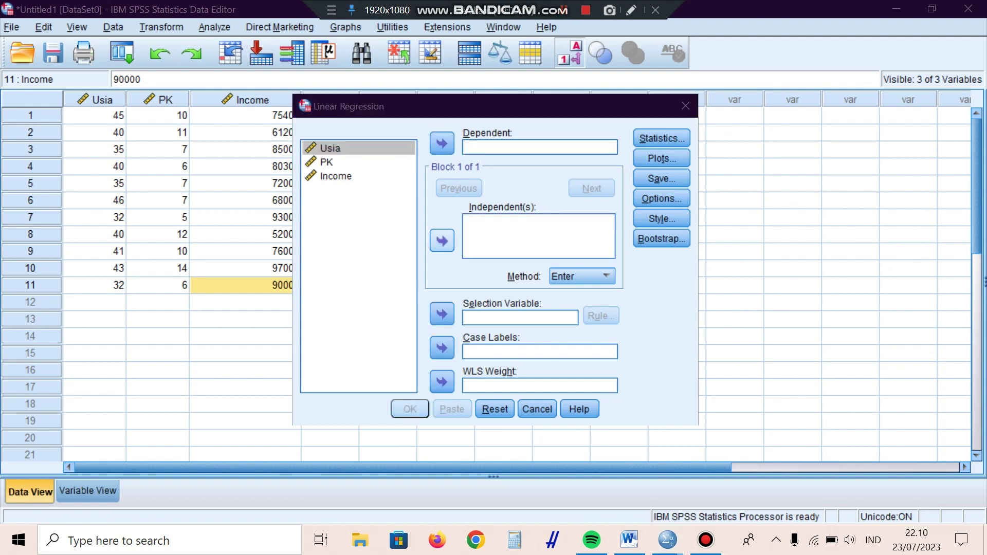
- Assign Income as the dependent variable and add Usia and PK as the independent variables
left_click(336, 176)
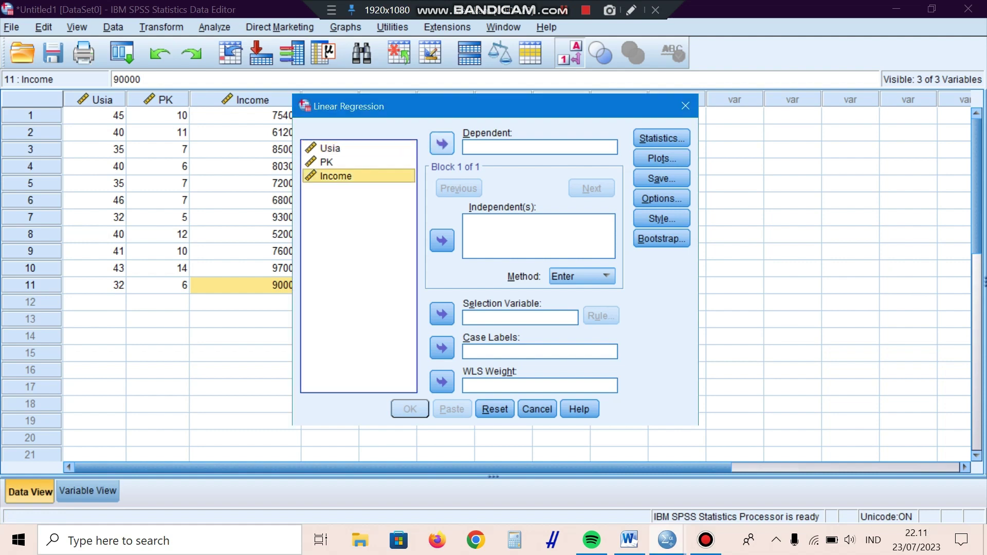
left_click(442, 144)
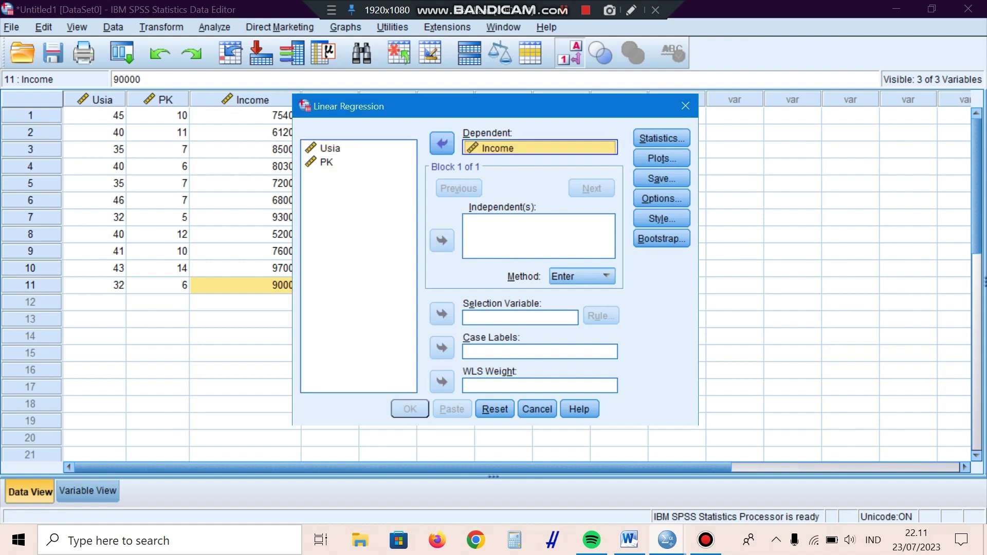
left_click(329, 148)
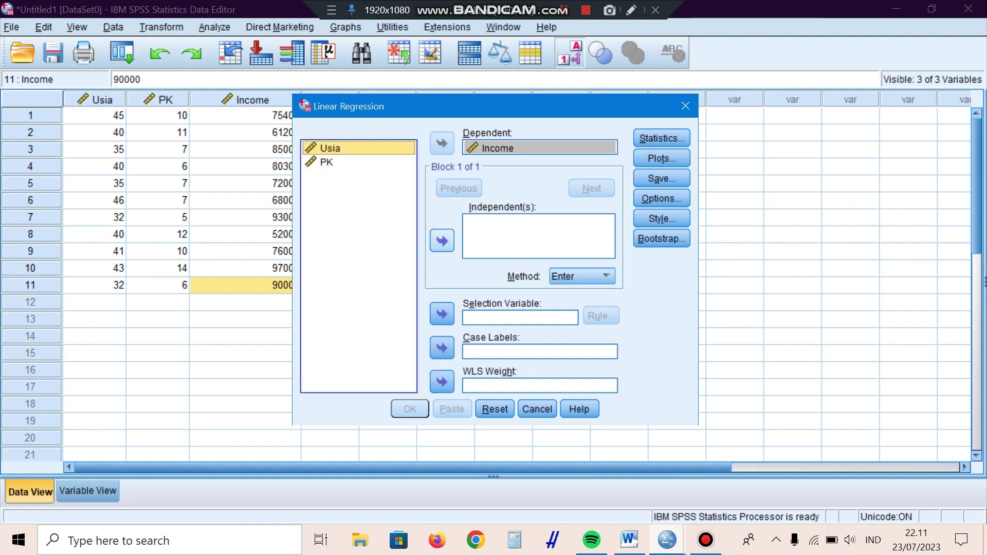
left_click(442, 241)
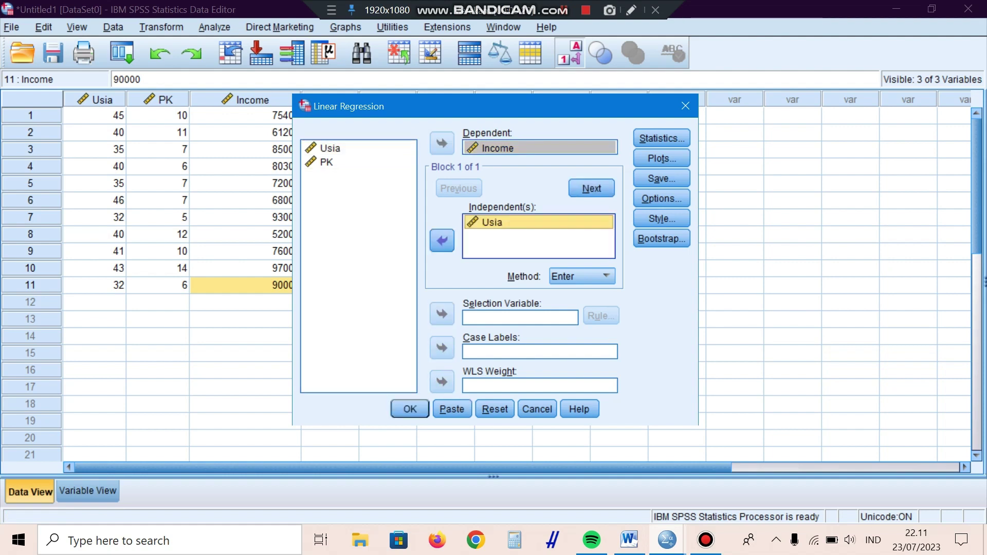
left_click(326, 162)
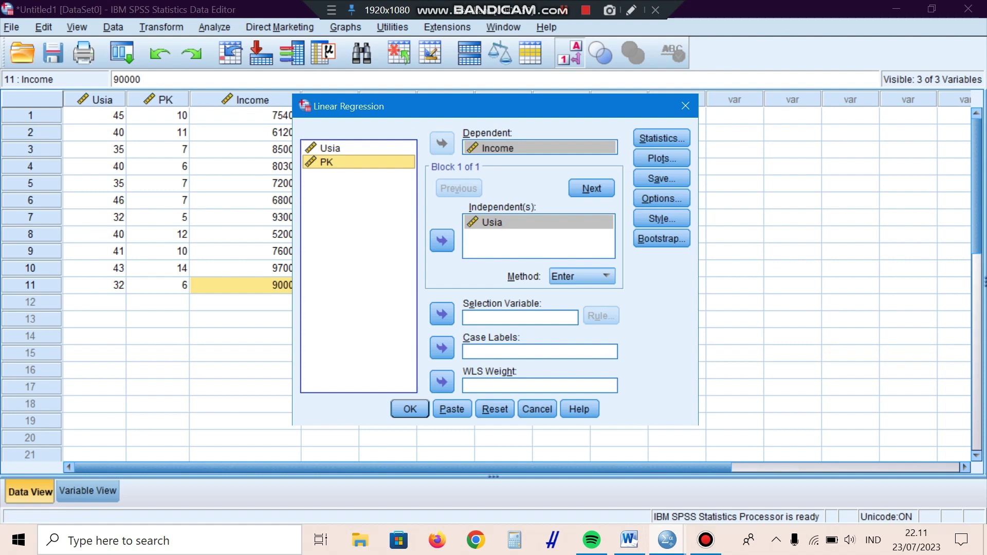
left_click(442, 241)
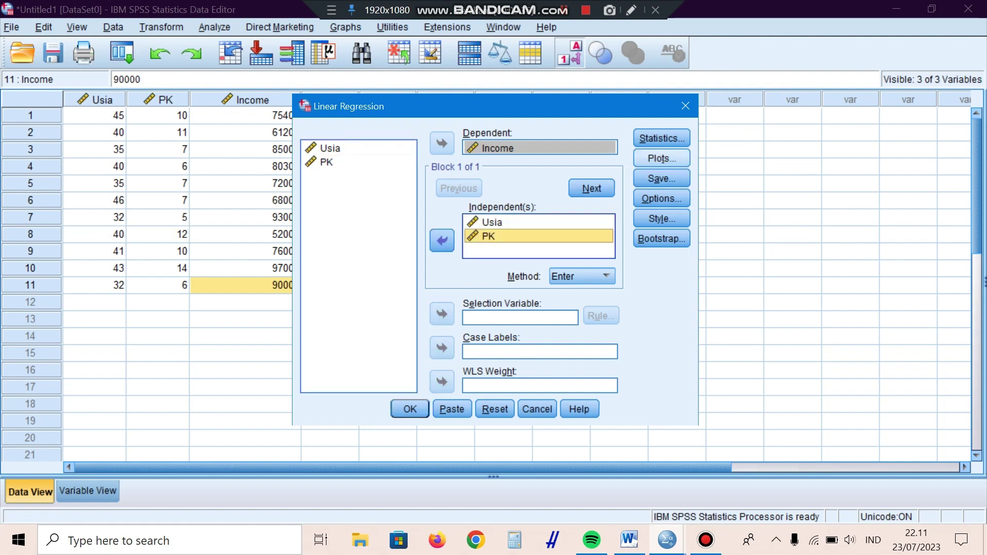
- Add R squared change, Descriptives, Part and partial correlations, and Collinearity diagnostics to the regression statistics
left_click(662, 138)
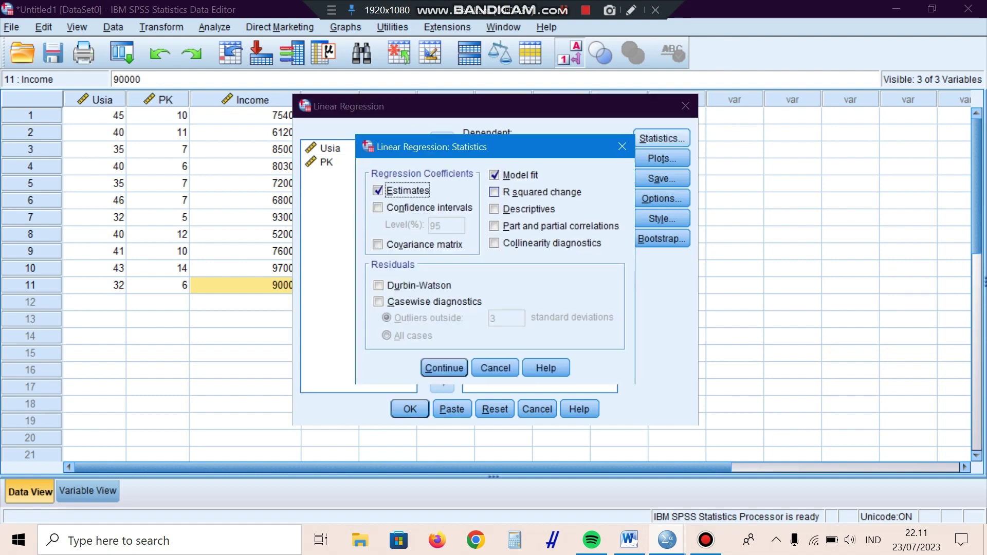
left_click(494, 192)
left_click(494, 209)
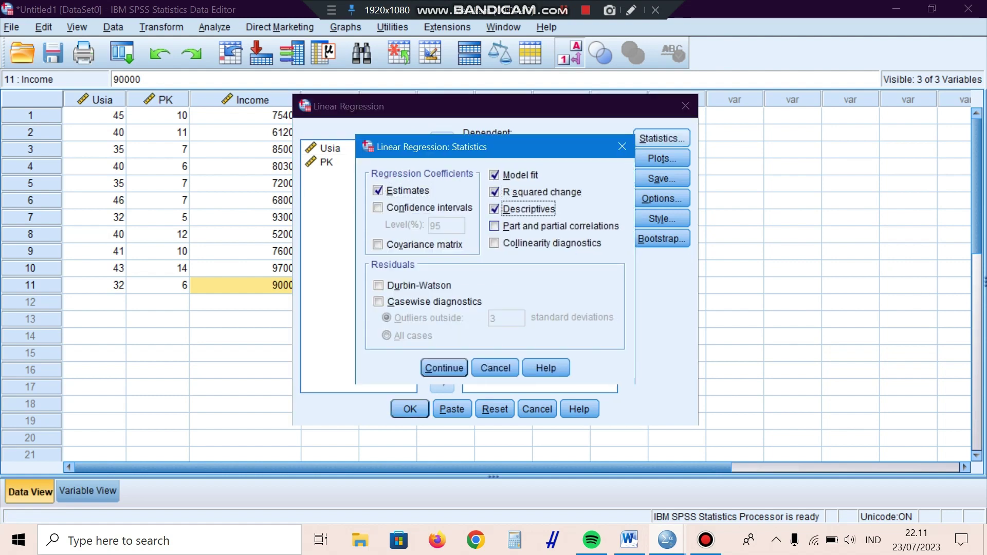
left_click(494, 226)
left_click(494, 243)
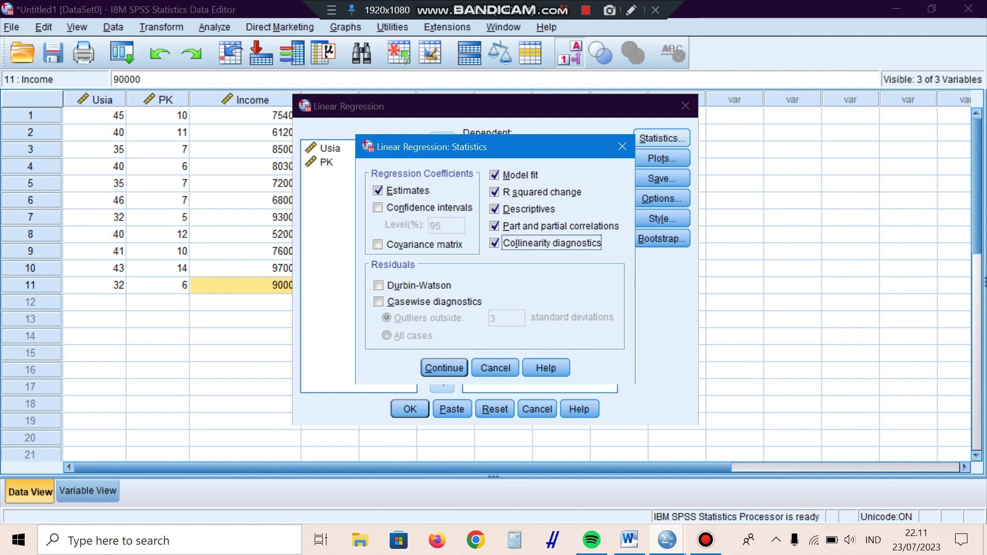
left_click(443, 367)
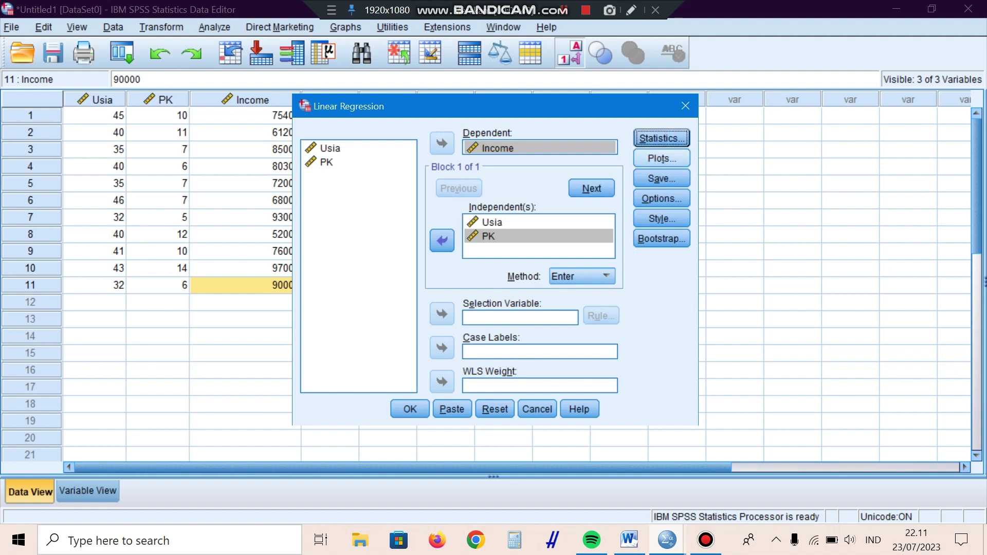
- Include a histogram of the standardized residuals in the regression plots
left_click(662, 159)
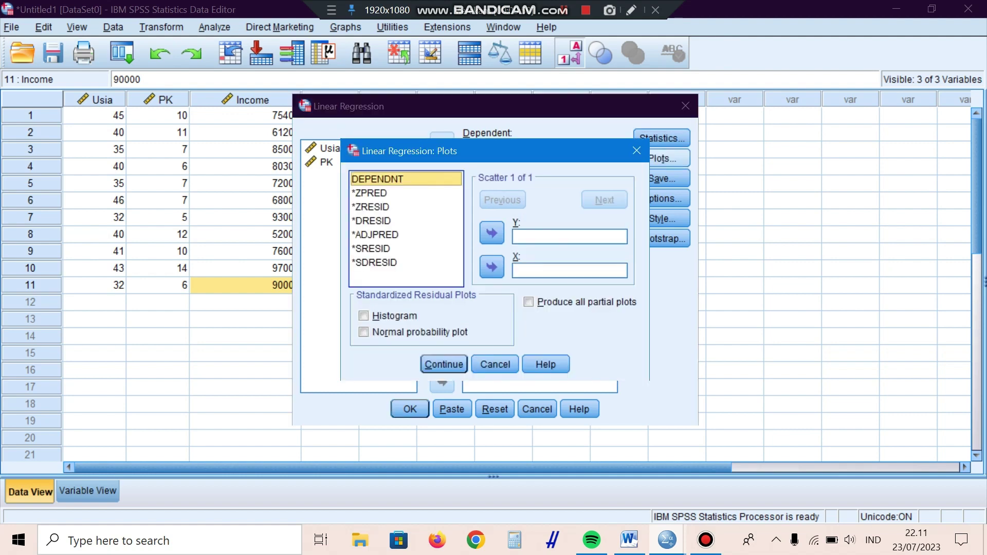
left_click(364, 315)
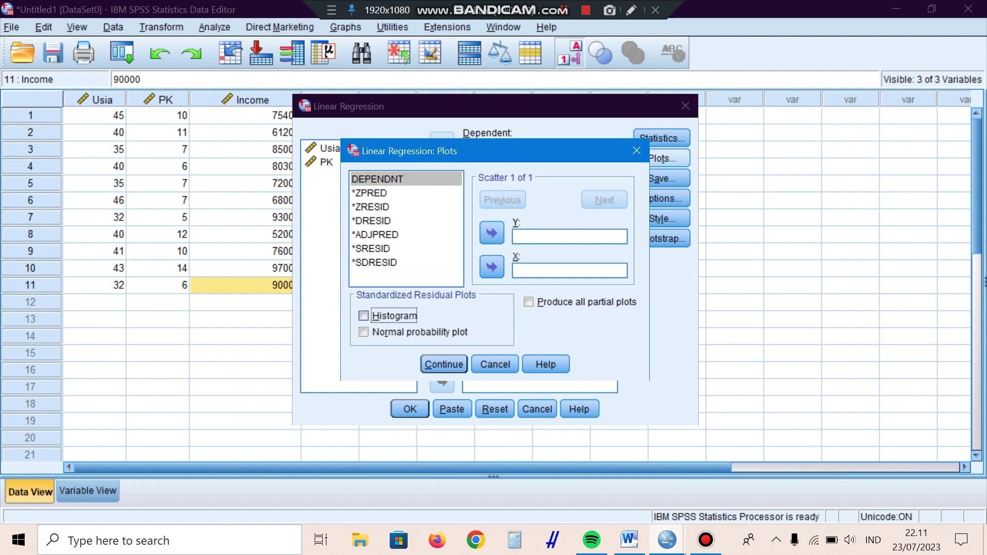
left_click(443, 364)
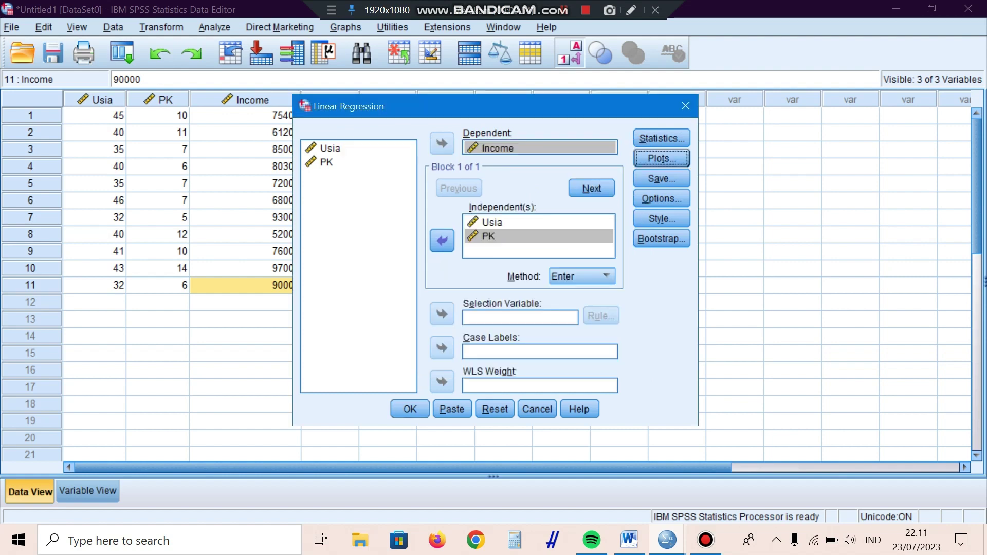
- Accept the default regression options, with the constant included and cases excluded listwise, and run the Income regression
left_click(662, 198)
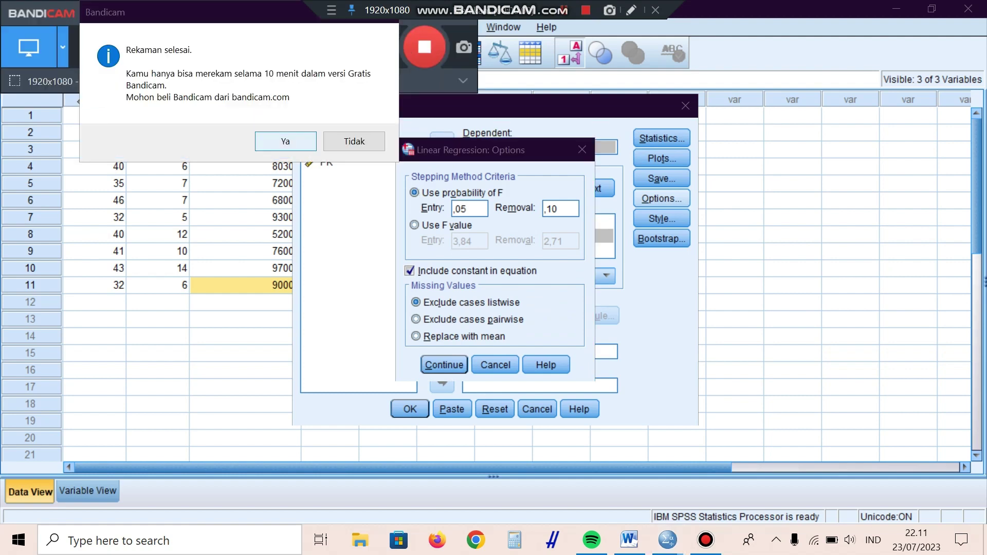
key("Return")
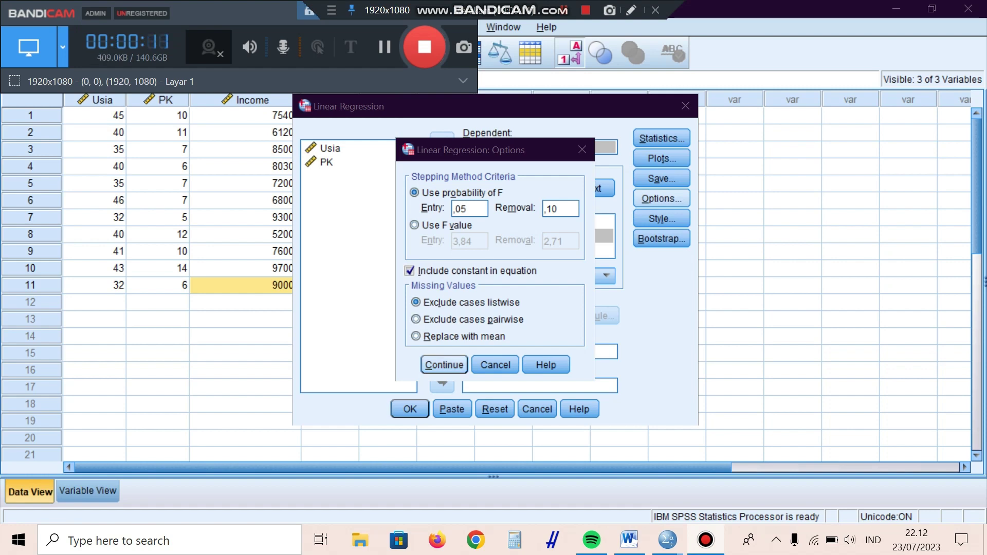
left_click(443, 365)
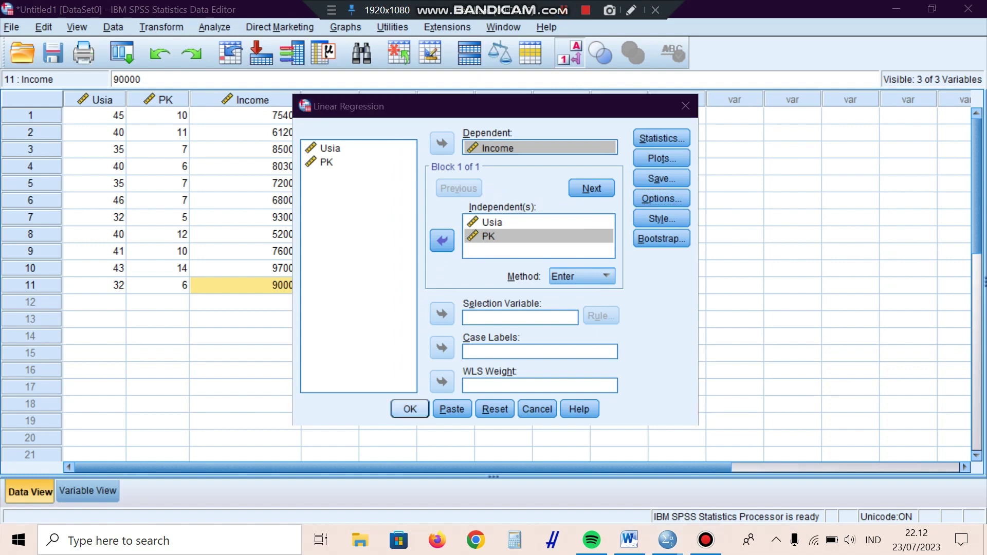
key("Return")
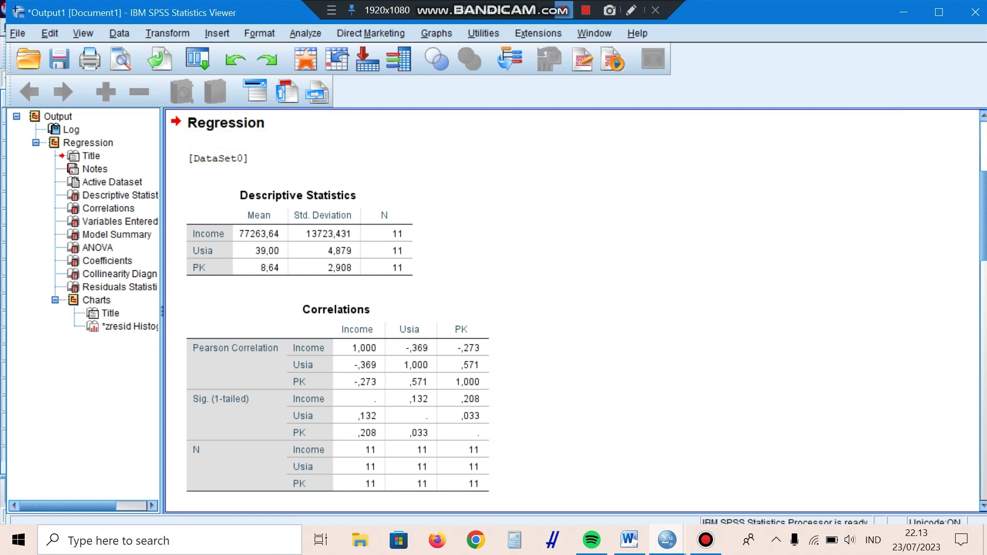
- Examine the Correlations, Model Summary and ANOVA tables in the regression output for Income
left_click(564, 9)
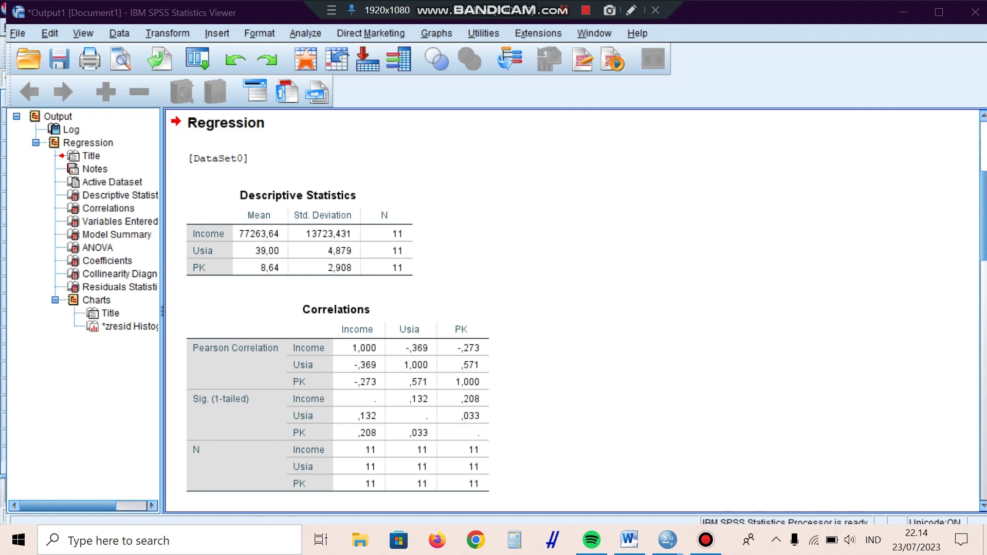
left_click(108, 208)
left_click(117, 235)
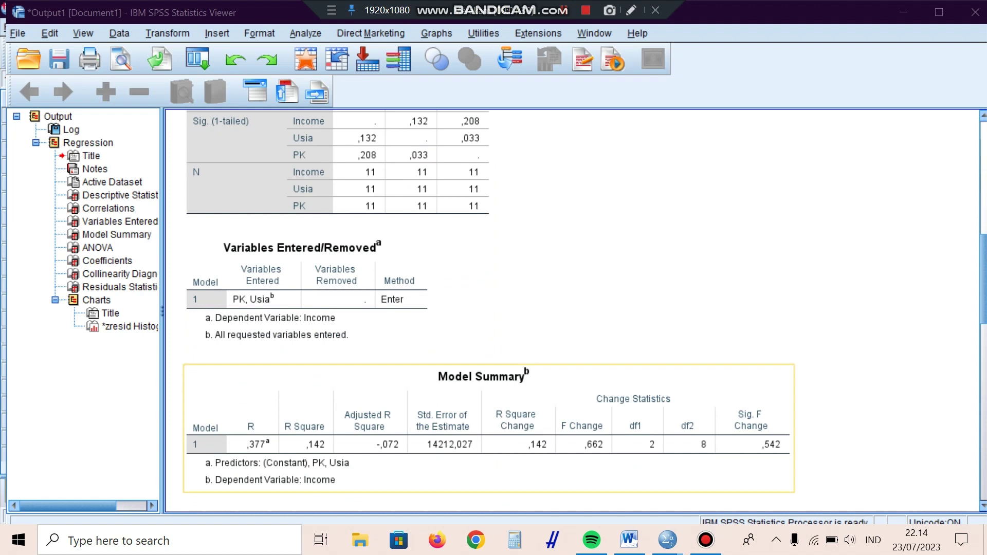
left_click(98, 247)
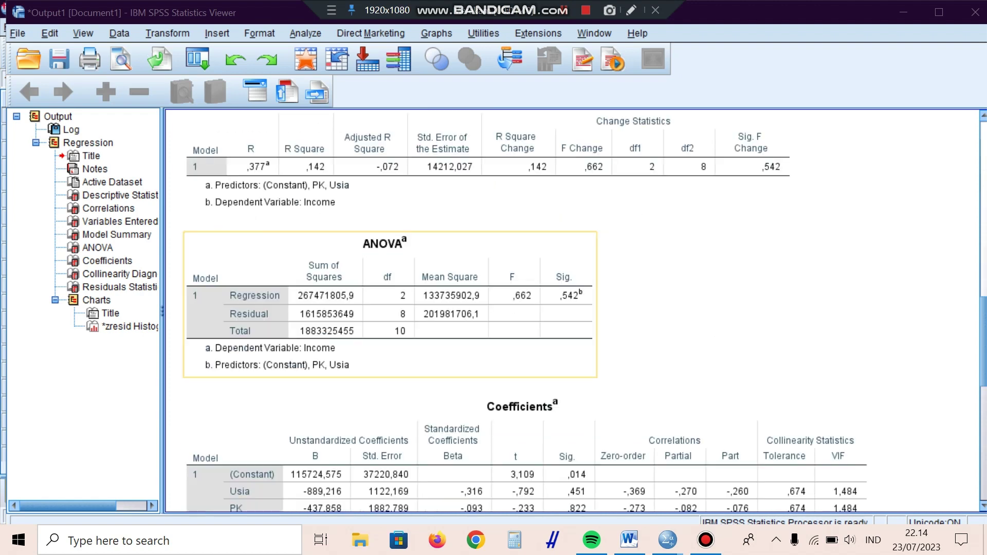
left_click(116, 234)
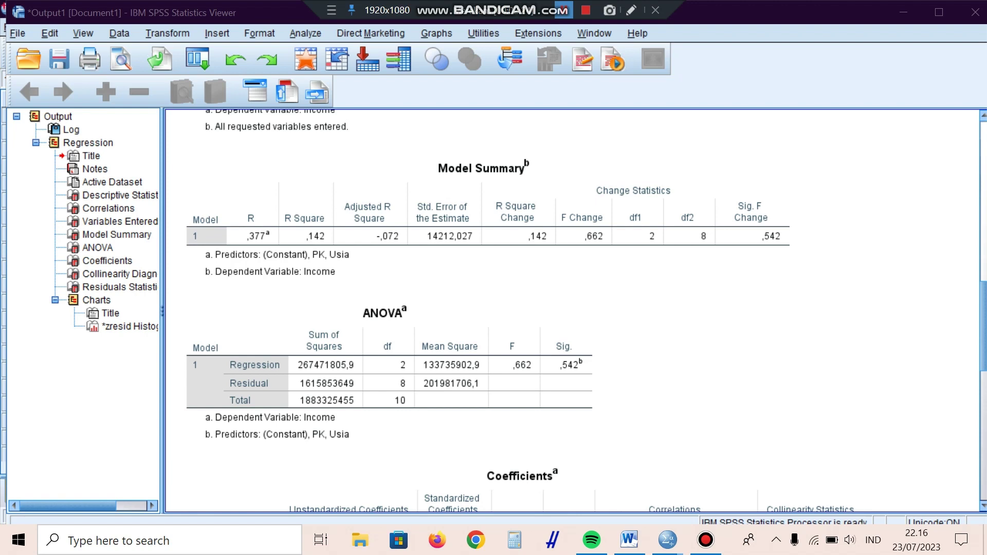
left_click(488, 216)
left_click(389, 374)
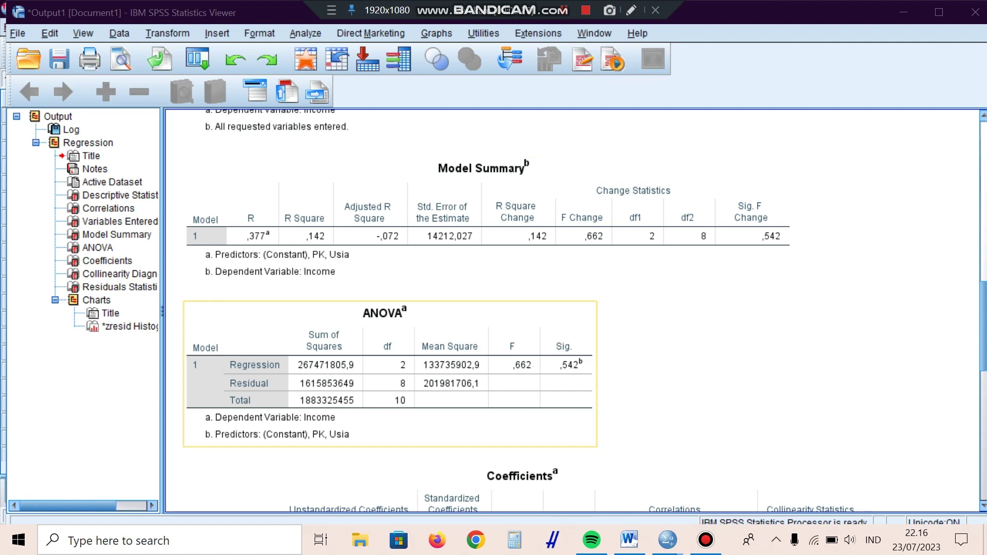
left_click(488, 216)
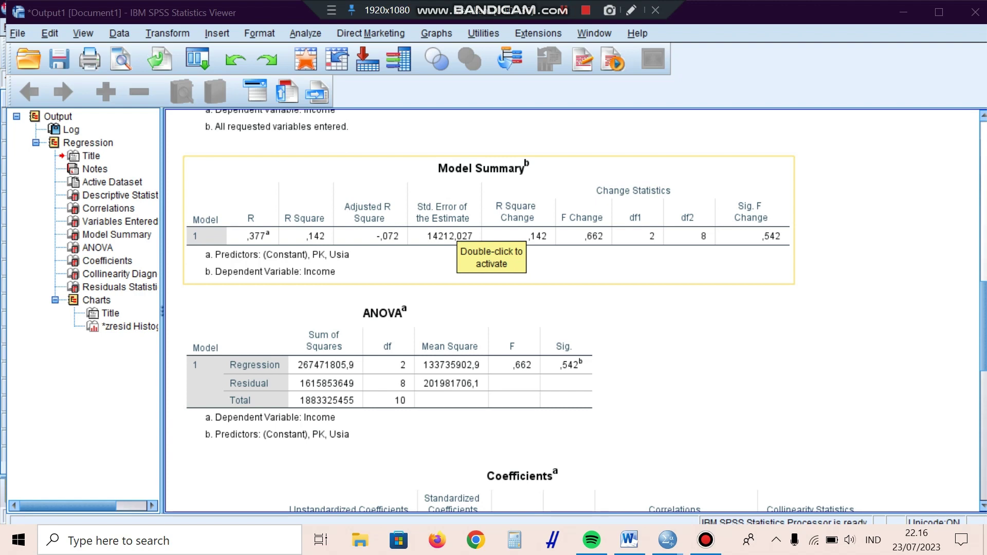
key("Escape")
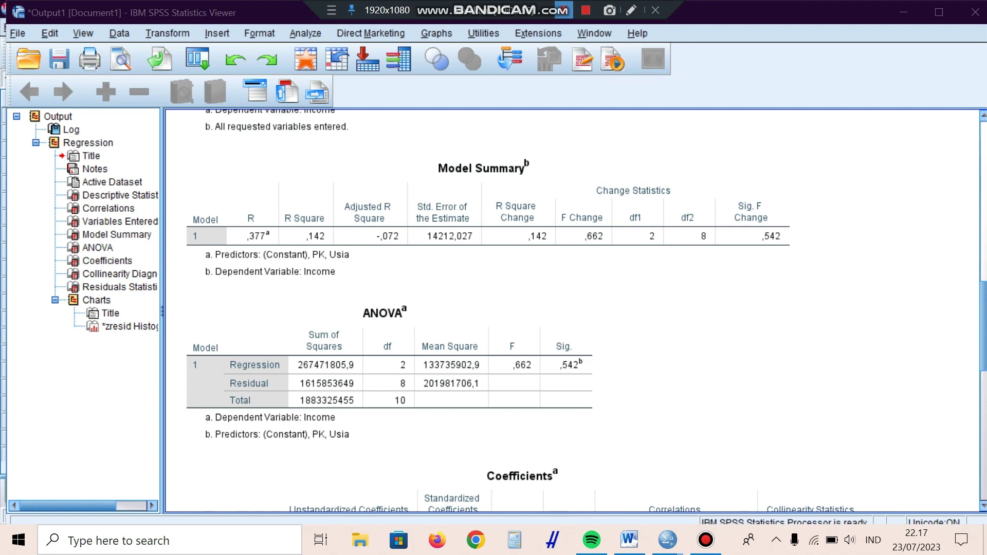
left_click(489, 221)
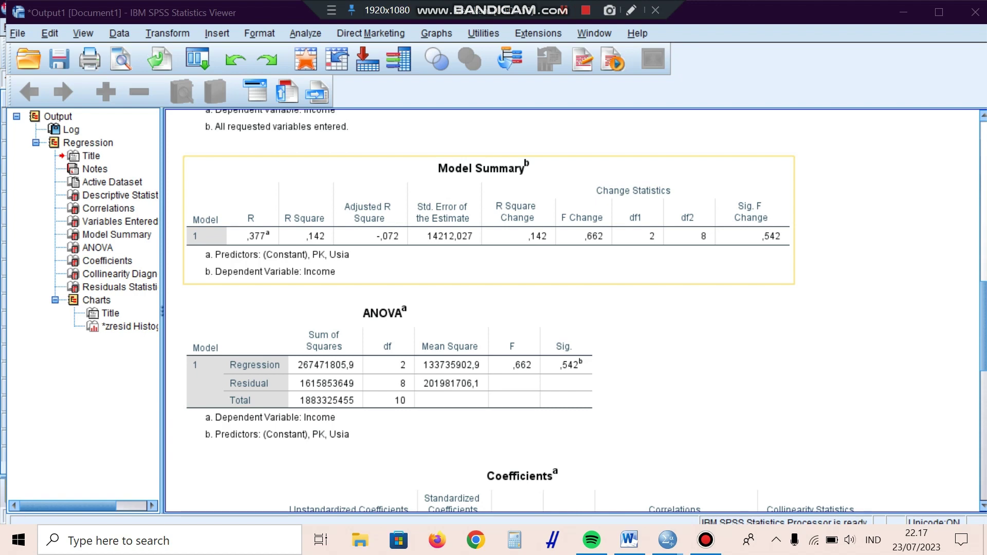
left_click(391, 371)
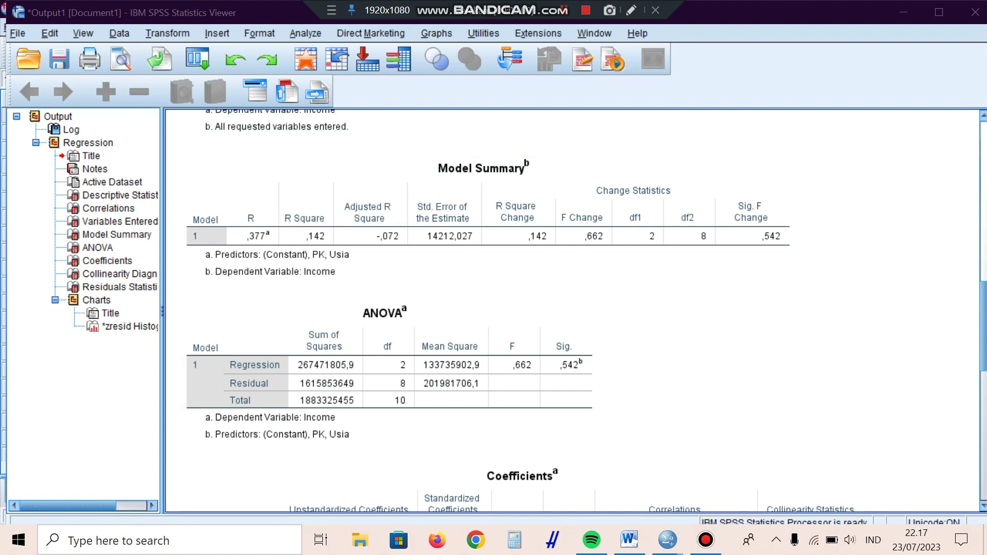
- Review the rest of the regression output down to the histogram of standardized residuals for Income
scroll(571, 308, "down", 3)
scroll(570, 309, "down", 3)
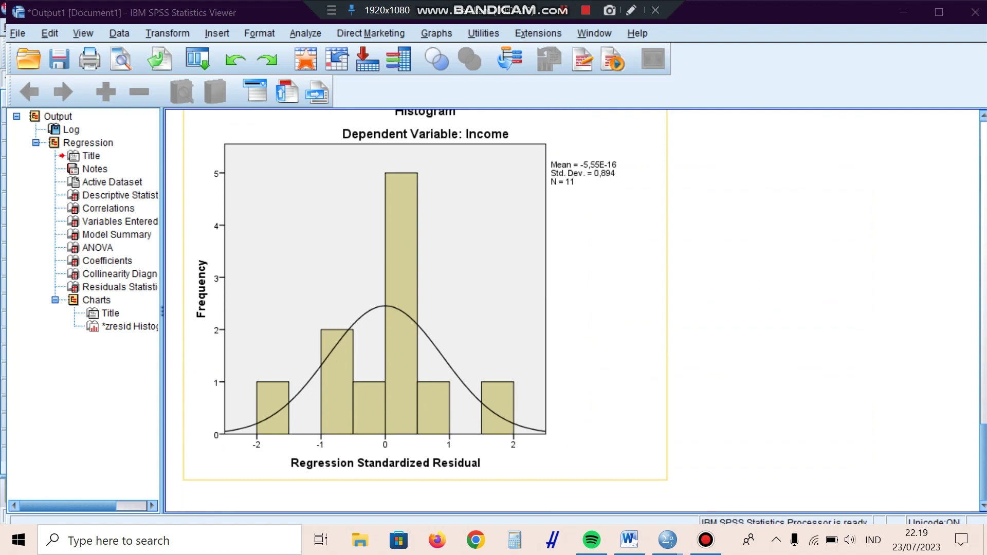
scroll(571, 309, "up", 4)
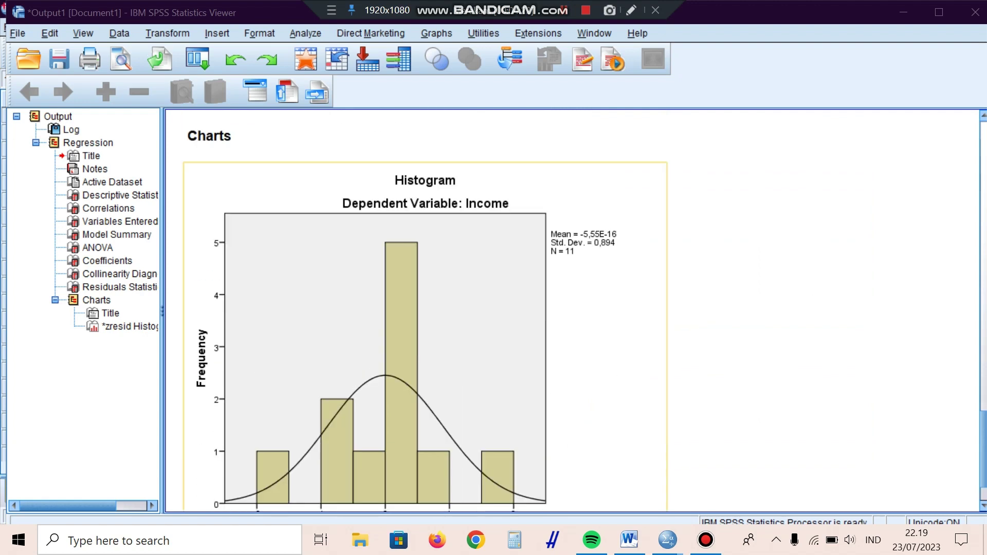
scroll(606, 247, "down", 2)
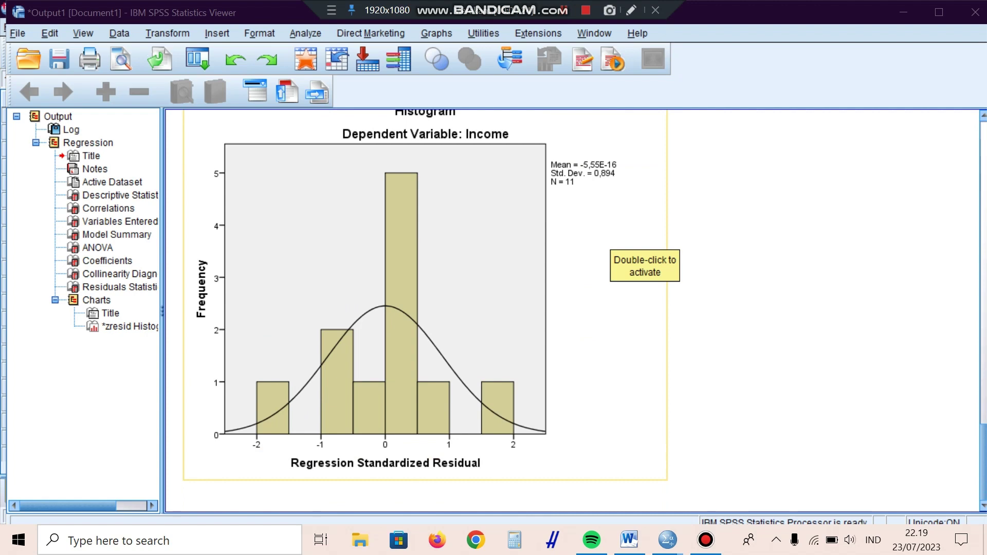